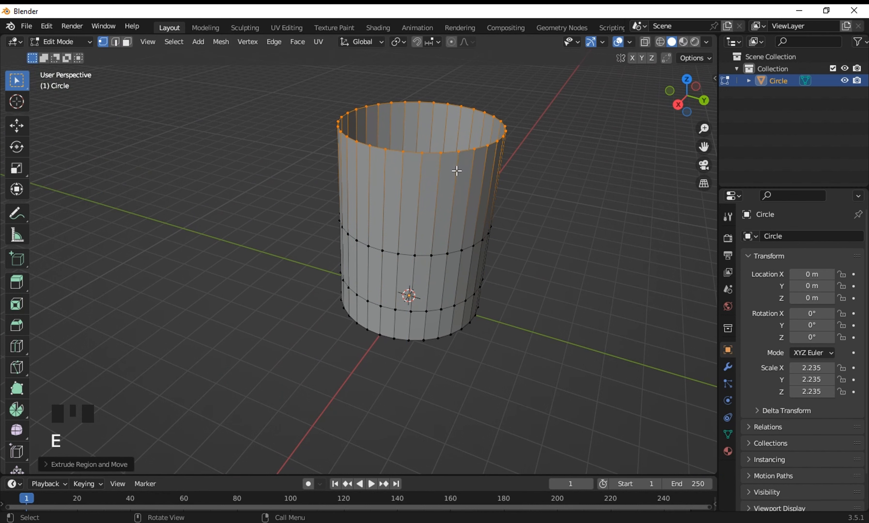
# Step: Extrude the top edge loop of the cylinder upward to add another wall segment
pyautogui.press('e')
pyautogui.click(462, 83)
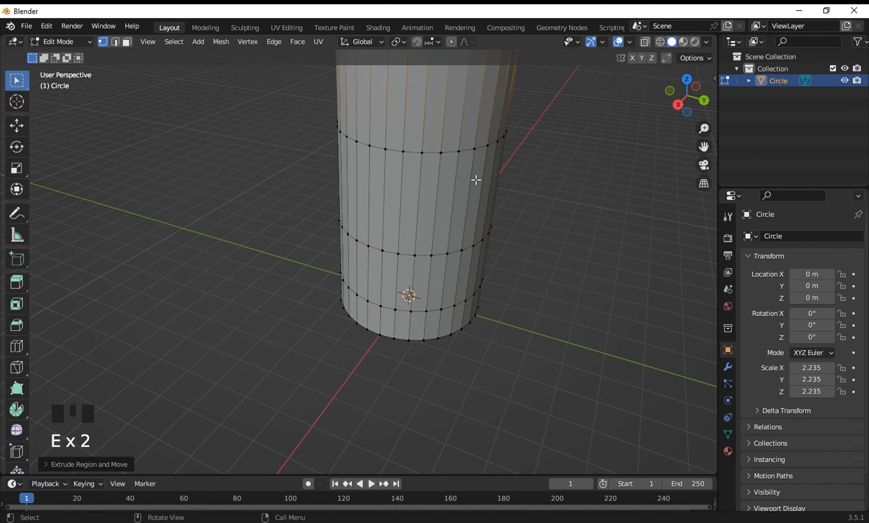
pyautogui.keyDown('shift'); pyautogui.moveTo(476, 181); pyautogui.dragTo(459, 278, button='middle'); pyautogui.keyUp('shift')
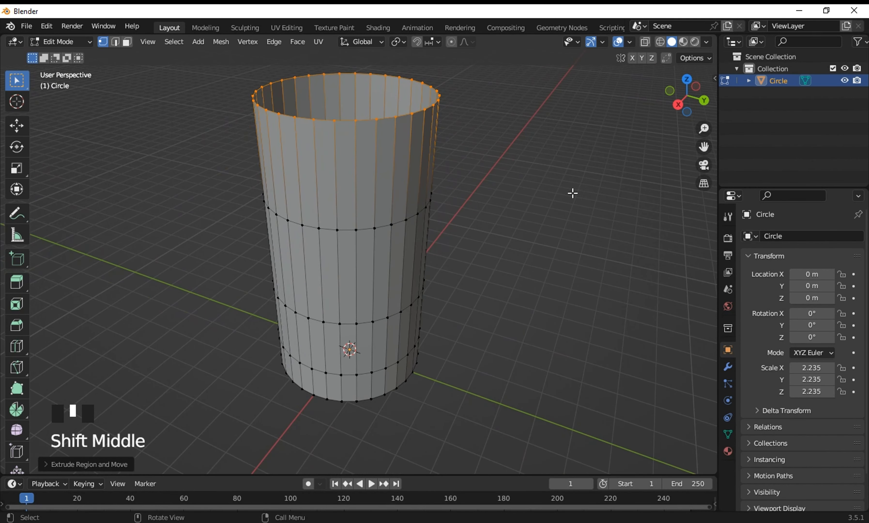
# Step: Undo all the stacked wall extrusions back to the flat circle
pyautogui.hotkey('ctrl', 'z')
pyautogui.hotkey('ctrl', 'z')
pyautogui.hotkey('ctrl', 'z')
pyautogui.hotkey('ctrl', 'z')
pyautogui.hotkey('ctrl', 'z')
pyautogui.hotkey('ctrl', 'z')
pyautogui.hotkey('ctrl', 'z')
pyautogui.hotkey('ctrl', 'z')
pyautogui.hotkey('ctrl', 'z')
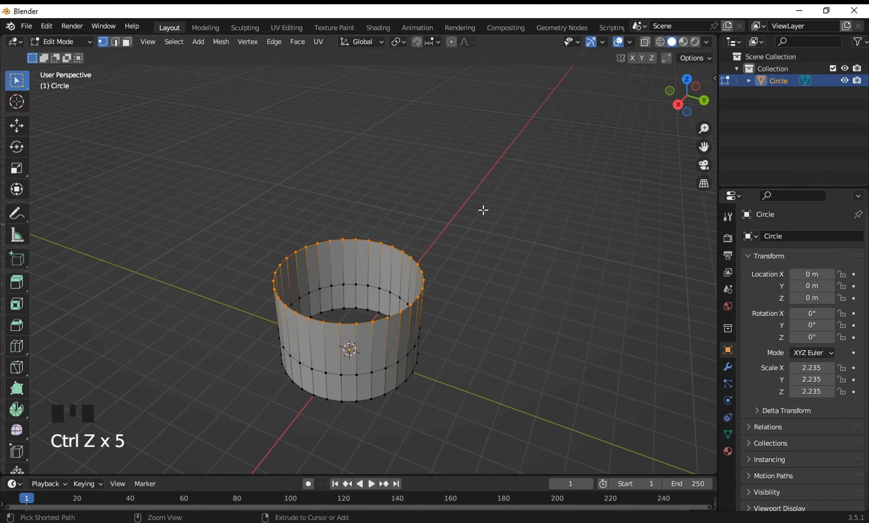
pyautogui.hotkey('ctrl', 'z')
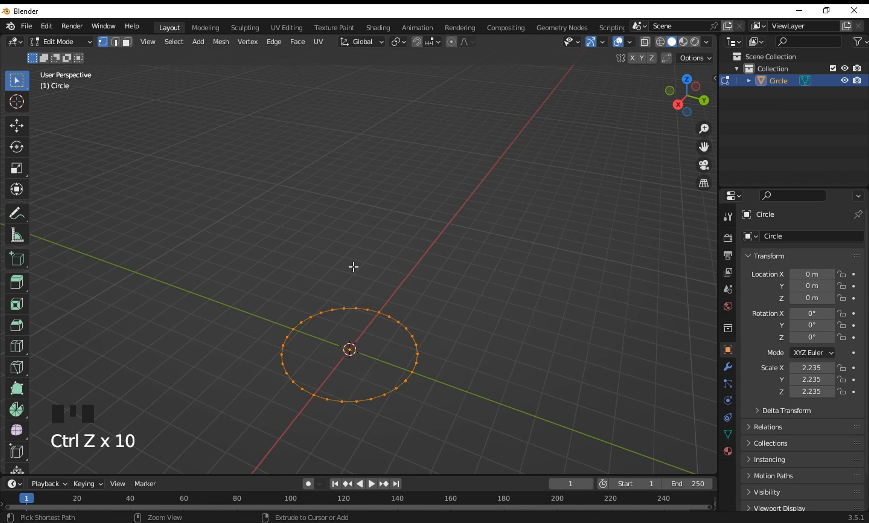
# Step: Extrude the circle upward along Z into one tall wall and scale its top rim outward
pyautogui.press('e')
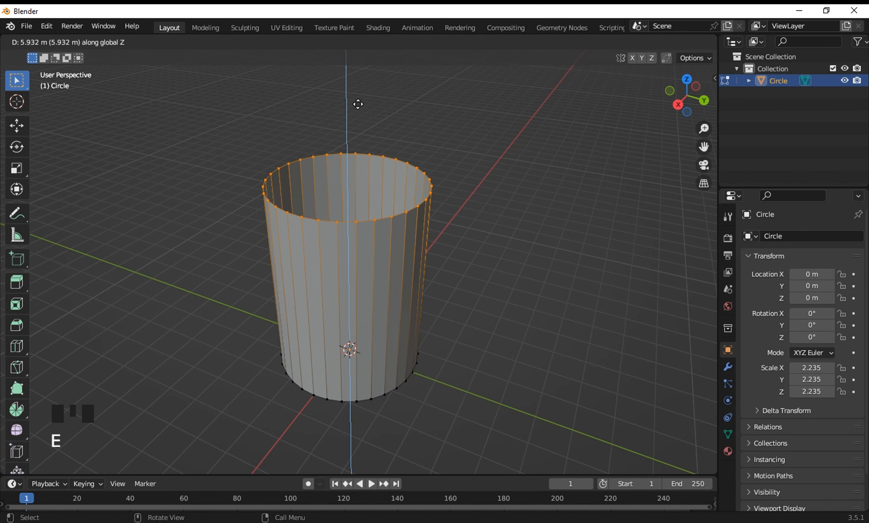
pyautogui.click(358, 455)
pyautogui.scroll(-2, 419, 339)
pyautogui.press('s')
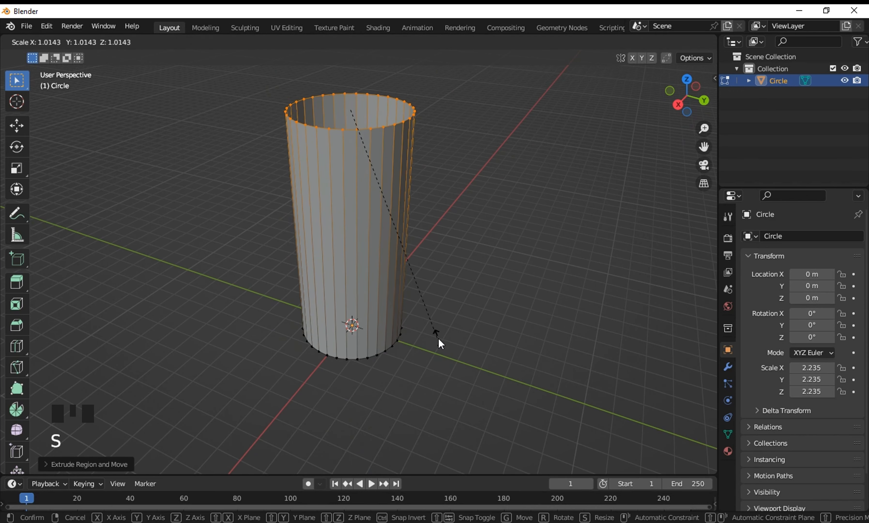
pyautogui.click(478, 360)
# Step: Select the whole bottom edge loop and scale it down to about 0.78 to taper the glass
pyautogui.moveTo(437, 241); pyautogui.dragTo(397, 284, button='middle')
pyautogui.click(400, 349)
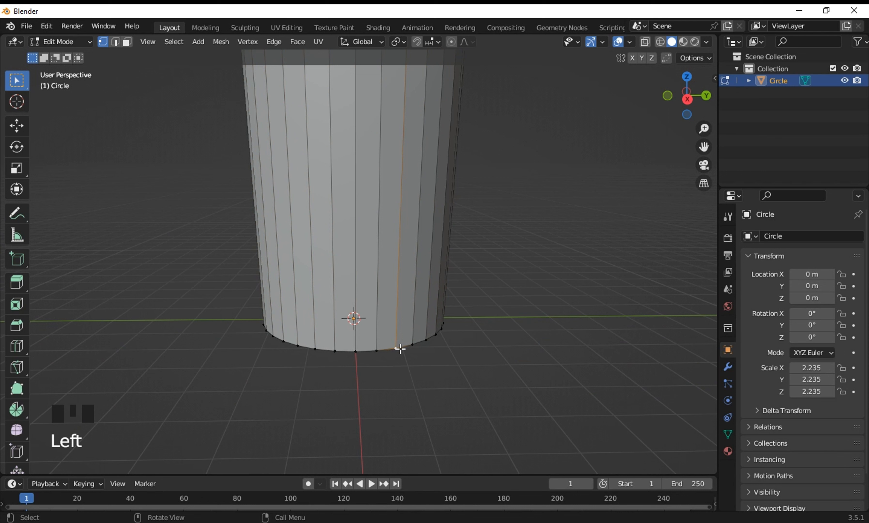
pyautogui.keyDown('alt'); pyautogui.keyDown('shift'); pyautogui.click(415, 345); pyautogui.keyUp('shift'); pyautogui.keyUp('alt')
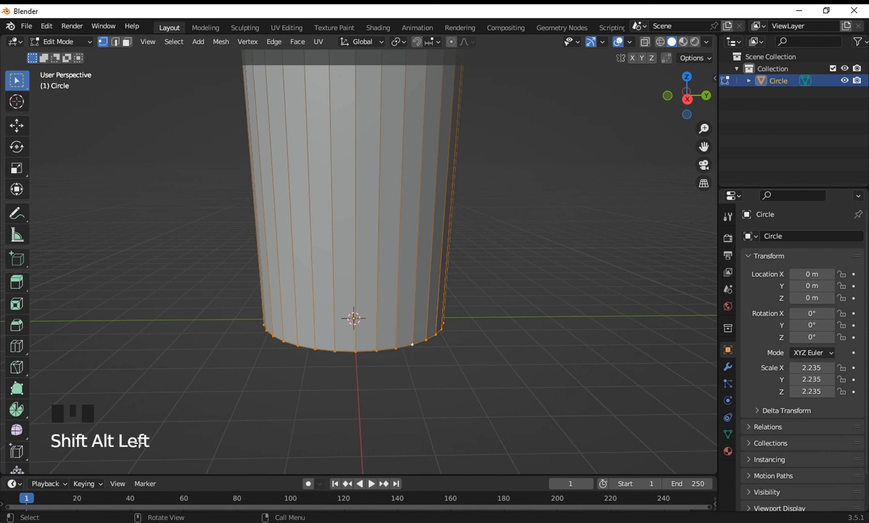
pyautogui.keyDown('alt'); pyautogui.keyDown('shift'); pyautogui.click(435, 300); pyautogui.keyUp('shift'); pyautogui.keyUp('alt')
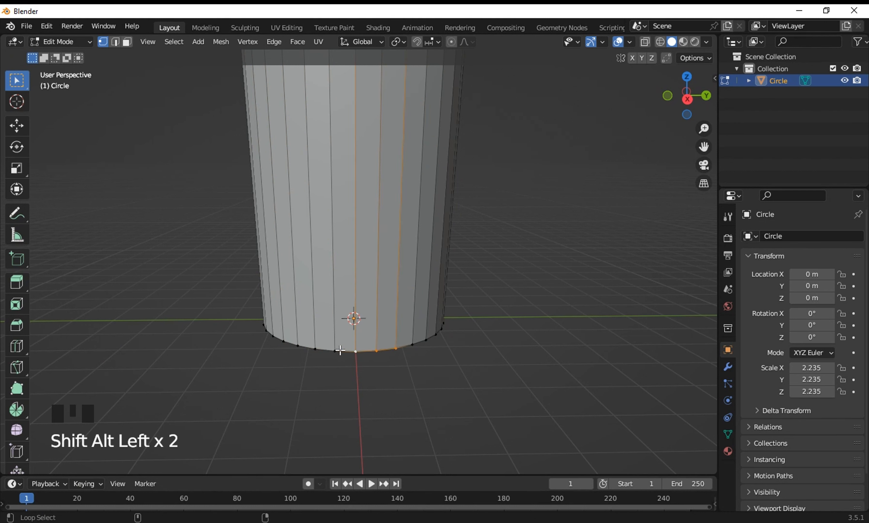
pyautogui.click(395, 351)
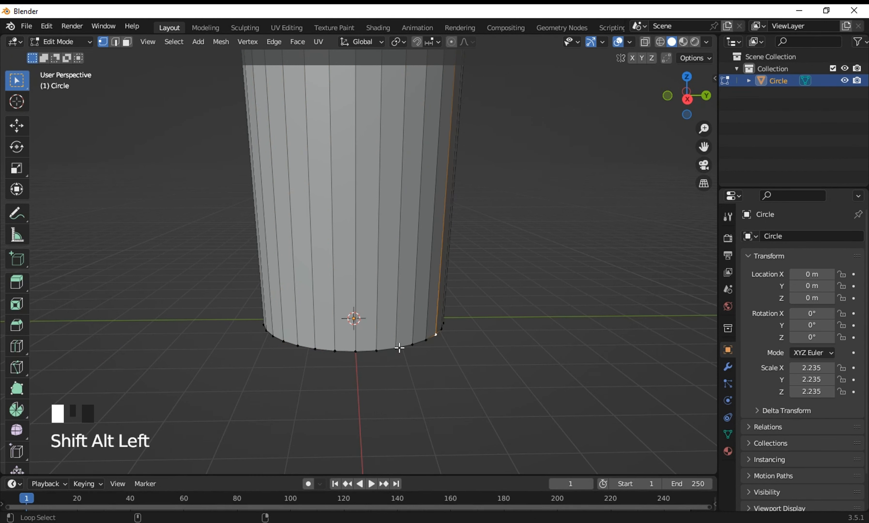
pyautogui.keyDown('alt'); pyautogui.keyDown('shift'); pyautogui.click(399, 348); pyautogui.keyUp('shift'); pyautogui.keyUp('alt')
pyautogui.scroll(-4, 504, 198)
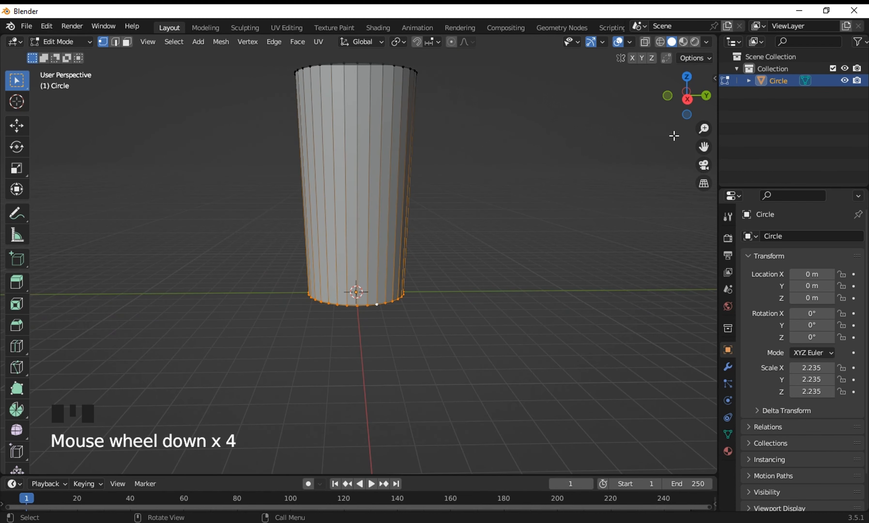
pyautogui.click(686, 103)
pyautogui.press('s')
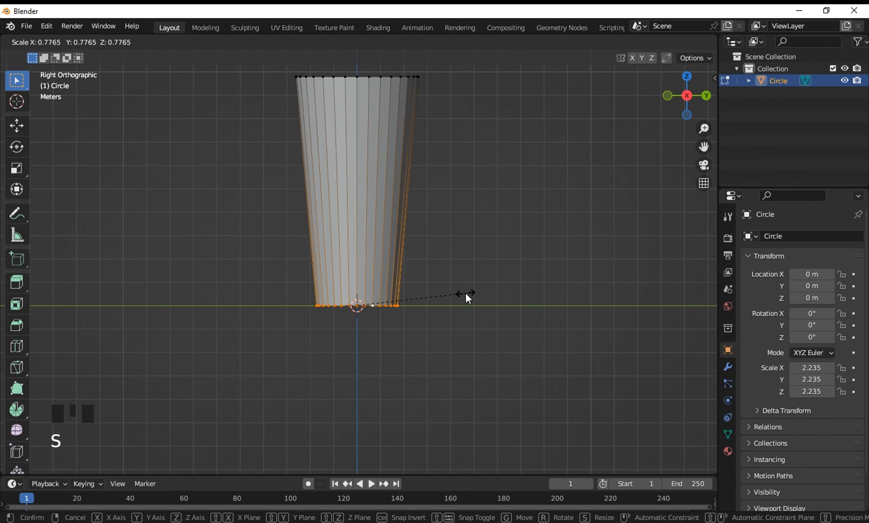
pyautogui.click(463, 293)
# Step: Extrude the bottom edge loop a short distance downward and flare it outward by scaling to about 1.1
pyautogui.moveTo(463, 293); pyautogui.dragTo(505, 253, button='middle')
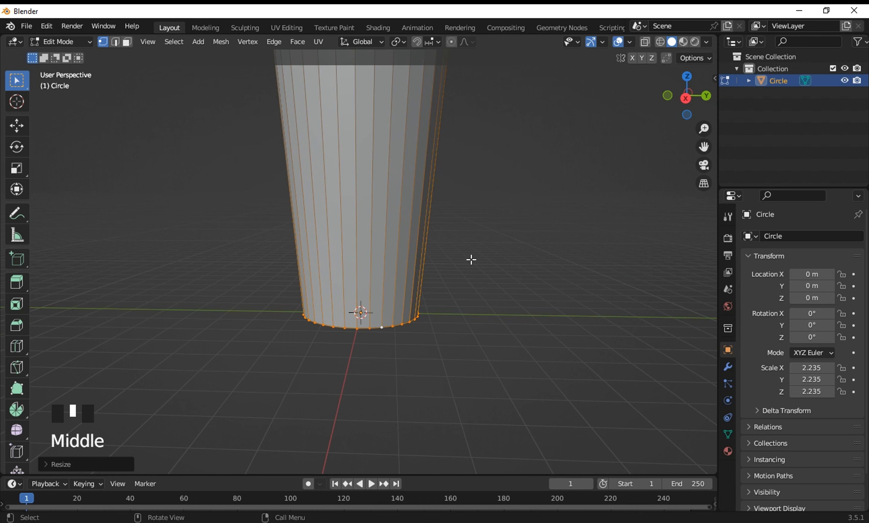
pyautogui.press('e')
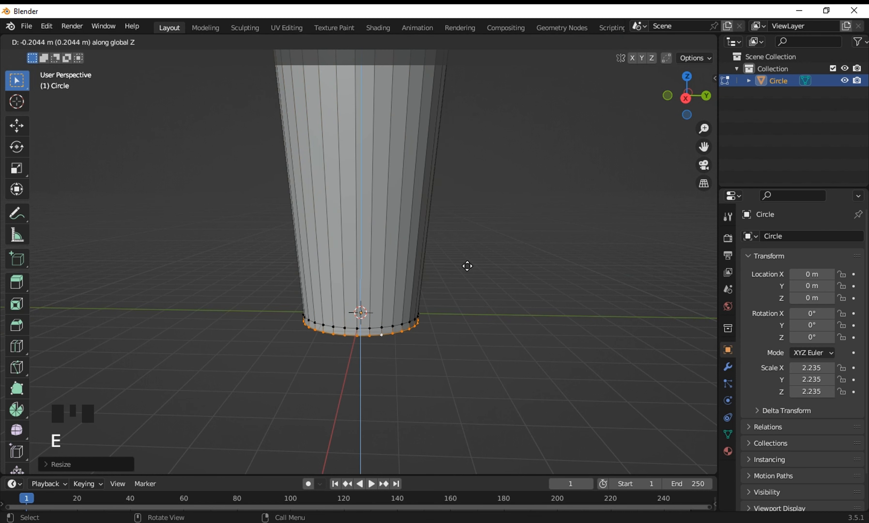
pyautogui.click(470, 276)
pyautogui.press('s')
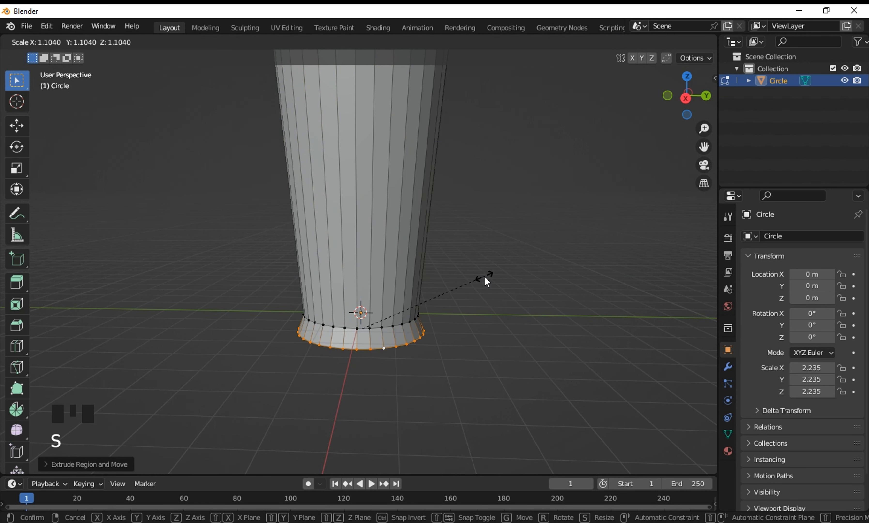
pyautogui.click(487, 281)
pyautogui.moveTo(475, 291); pyautogui.dragTo(464, 227, button='middle')
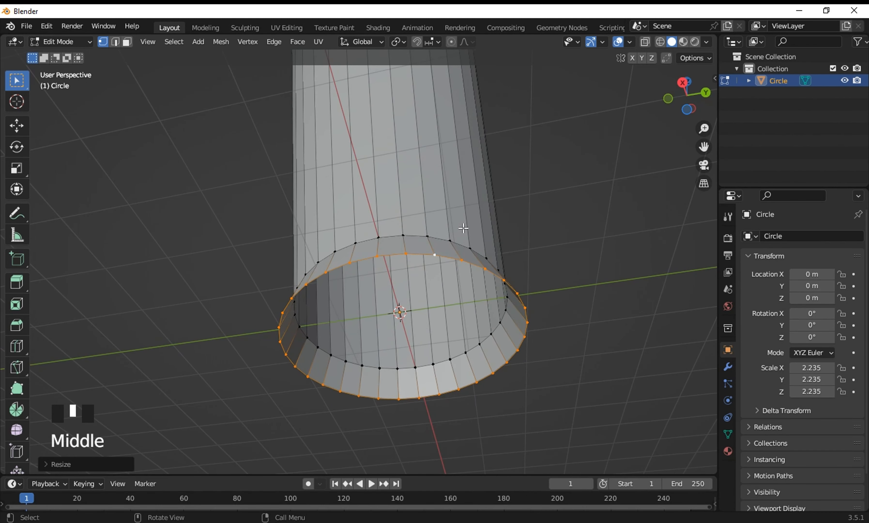
pyautogui.press('e')
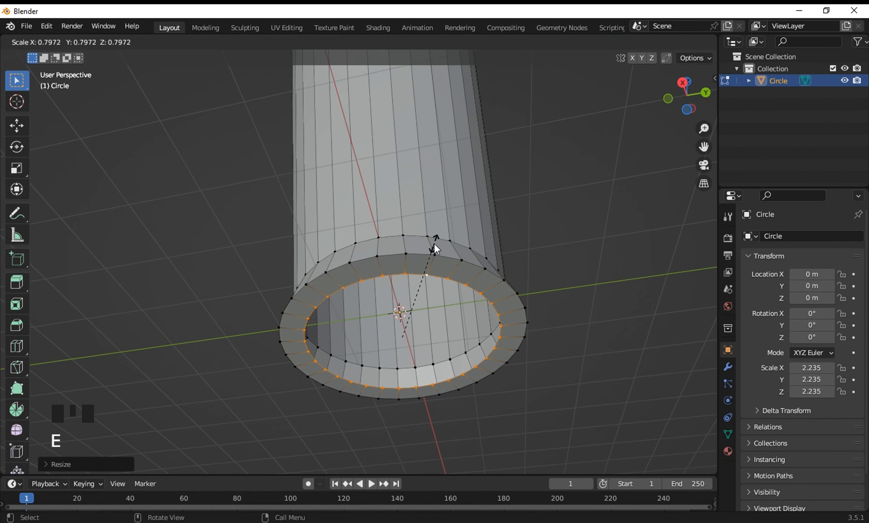
pyautogui.rightClick(436, 247)
pyautogui.hotkey('ctrl', 'z')
pyautogui.press('s')
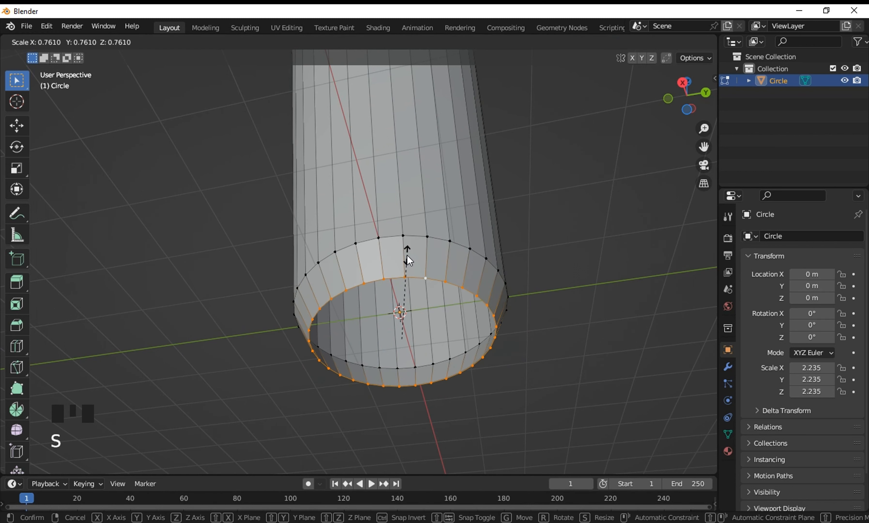
pyautogui.rightClick(413, 249)
pyautogui.hotkey('ctrl', 'z')
# Step: Extrude the bottom loop in place and scale it to about 0.86 to form a flat ring under the base
pyautogui.press('e')
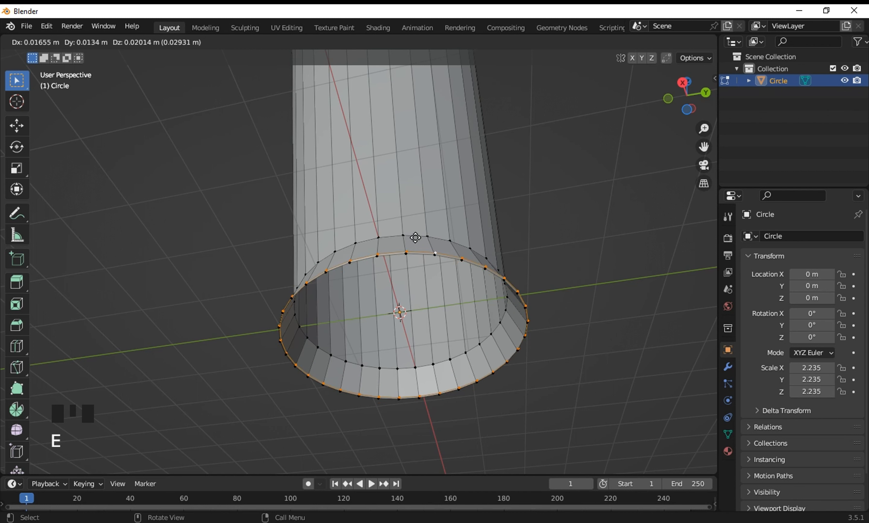
pyautogui.rightClick(416, 237)
pyautogui.press('s')
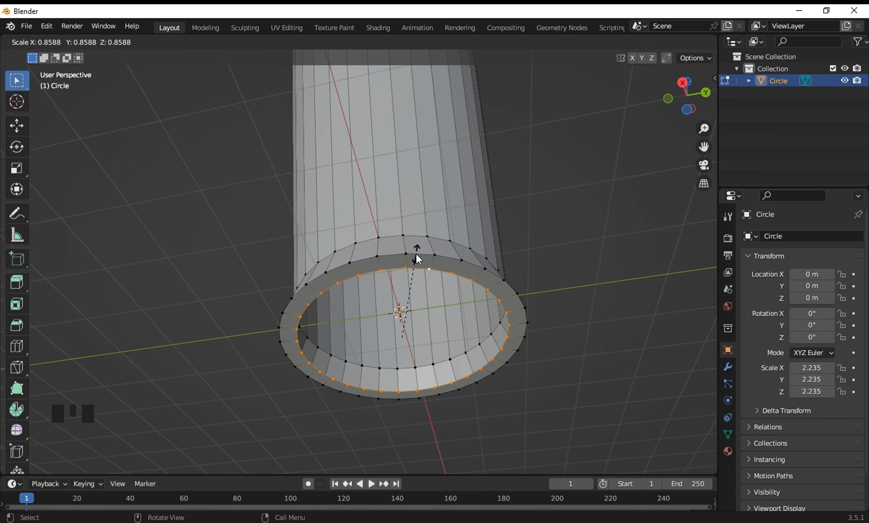
pyautogui.click(417, 259)
# Step: Extrude the ring's inner edge loop up into the base, and extrude it again inward as a narrower loop
pyautogui.moveTo(417, 259); pyautogui.dragTo(338, 228, button='middle')
pyautogui.press('Tab')
pyautogui.moveTo(497, 59); pyautogui.dragTo(367, 196, button='middle')
pyautogui.scroll(3, 336, 373)
pyautogui.keyDown('shift'); pyautogui.moveTo(335, 373); pyautogui.dragTo(354, 196, button='middle'); pyautogui.keyUp('shift')
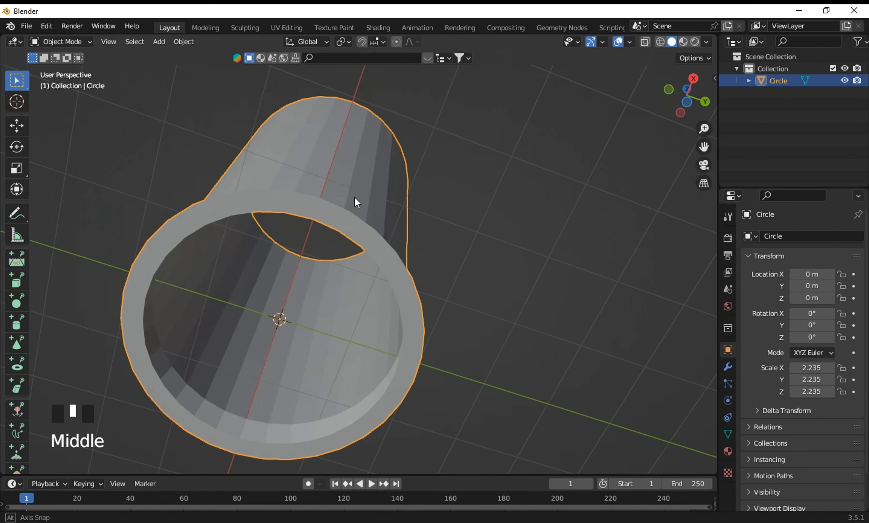
pyautogui.press('Tab')
pyautogui.moveTo(392, 267); pyautogui.dragTo(368, 252, button='middle')
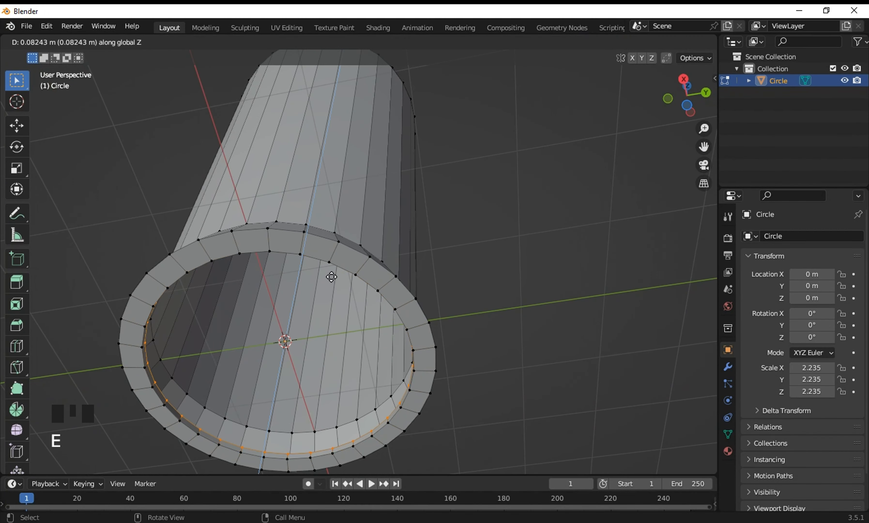
pyautogui.click(339, 254)
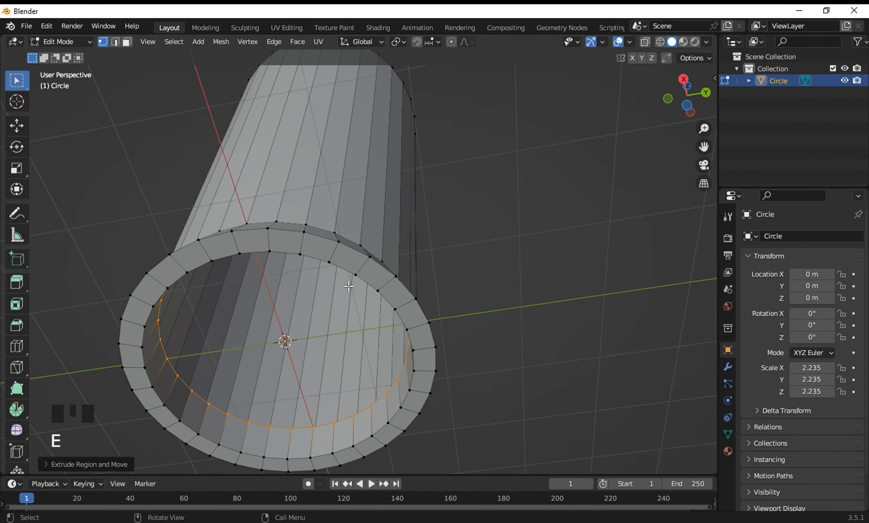
pyautogui.press('e')
pyautogui.click(321, 292)
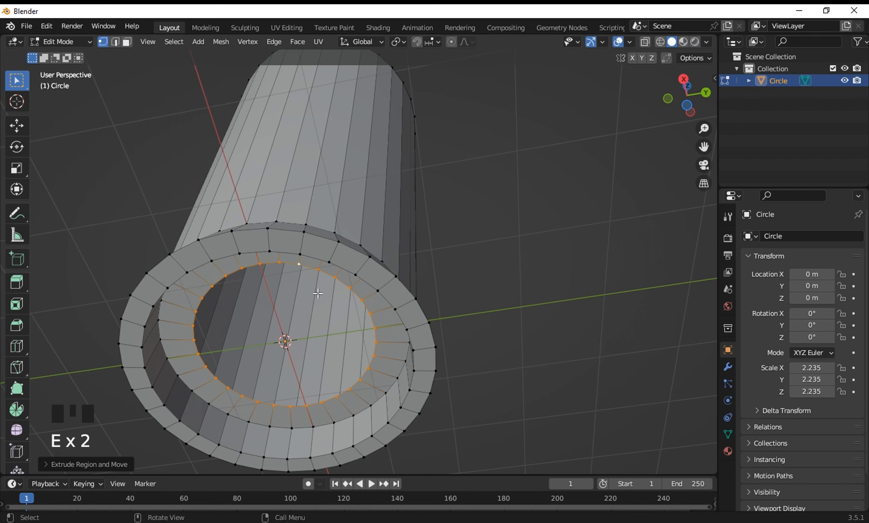
# Step: Raise the innermost loop about 0.33 m along Z and fill it with a face to close the base
pyautogui.press('g')
pyautogui.press('z')
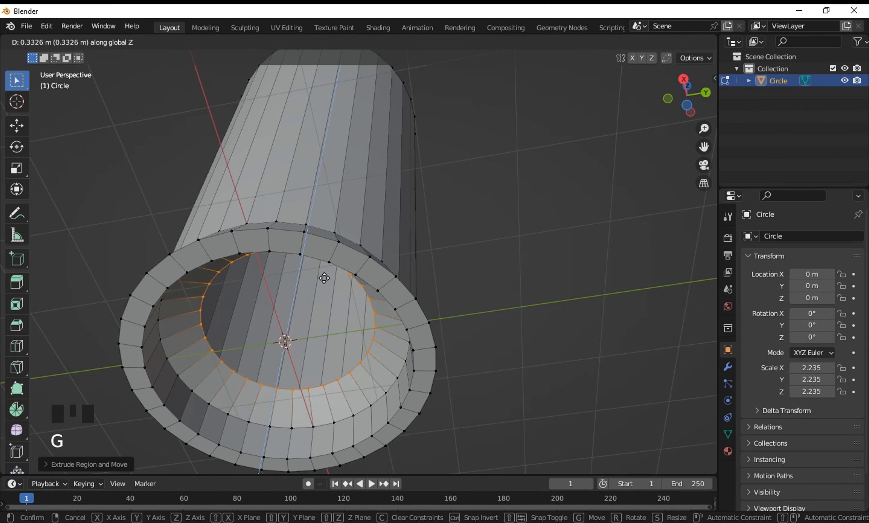
pyautogui.click(324, 278)
pyautogui.press('f')
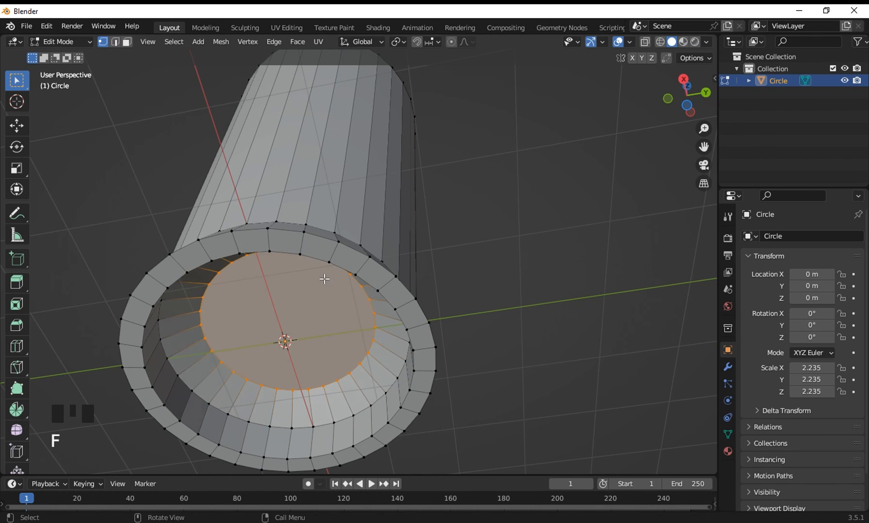
pyautogui.moveTo(324, 279); pyautogui.dragTo(370, 247, button='middle')
# Step: Return to Object Mode and apply smooth shading to the glass
pyautogui.press('Tab')
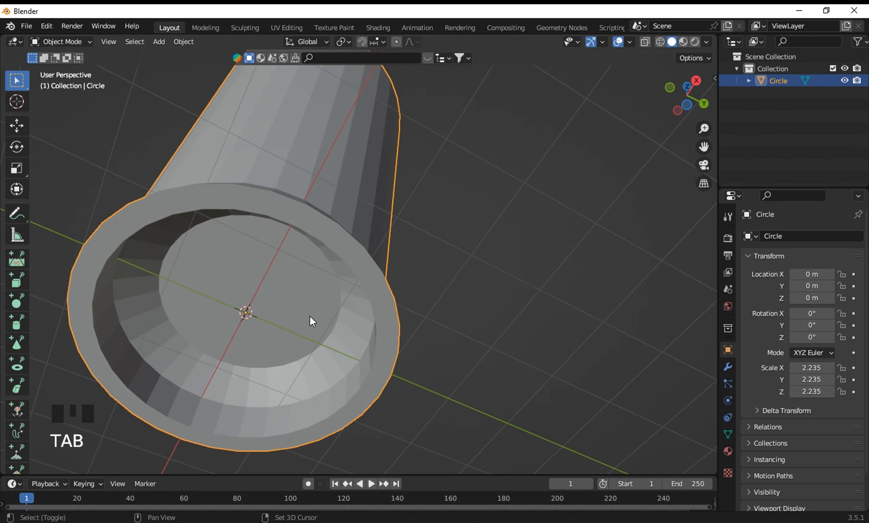
pyautogui.keyDown('shift'); pyautogui.moveTo(311, 316); pyautogui.dragTo(329, 322, button='middle'); pyautogui.keyUp('shift')
pyautogui.rightClick(355, 178)
pyautogui.click(355, 177)
# Step: Examine the smooth-shaded glass from the side and look down into its interior
pyautogui.moveTo(353, 231); pyautogui.dragTo(356, 380, button='middle')
pyautogui.scroll(-3, 342, 260)
pyautogui.scroll(-2, 394, 282)
pyautogui.moveTo(394, 281); pyautogui.dragTo(358, 288, button='middle')
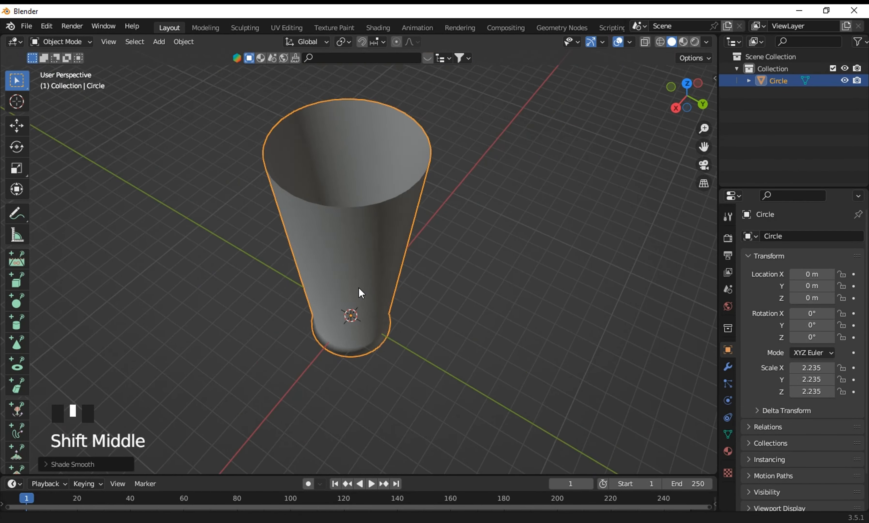
pyautogui.scroll(2, 415, 252)
pyautogui.moveTo(415, 252); pyautogui.dragTo(393, 291, button='middle')
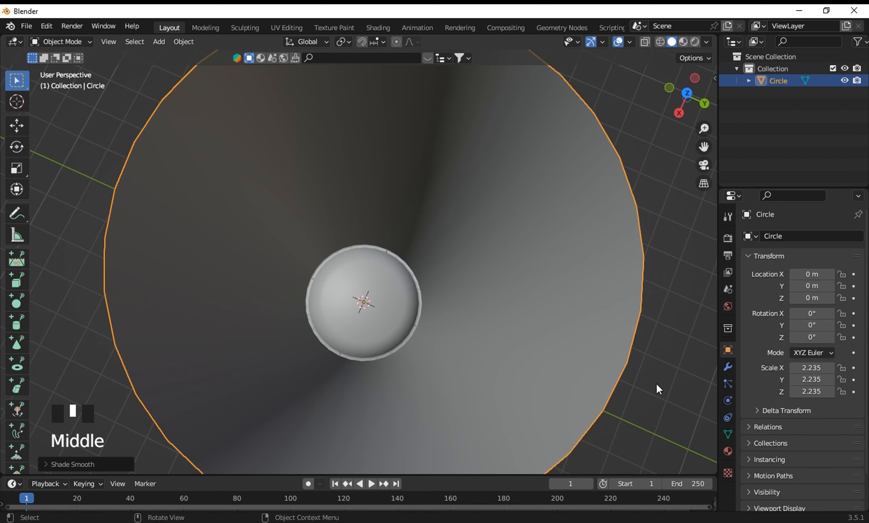
pyautogui.moveTo(657, 385); pyautogui.dragTo(60, 37, button='middle')
pyautogui.scroll(4, 425, 374)
# Step: In Edit Mode, select the glass's central floor face together with the ring of faces surrounding it
pyautogui.press('Tab')
pyautogui.scroll(-3, 329, 394)
pyautogui.scroll(-3, 329, 394)
pyautogui.scroll(1, 365, 364)
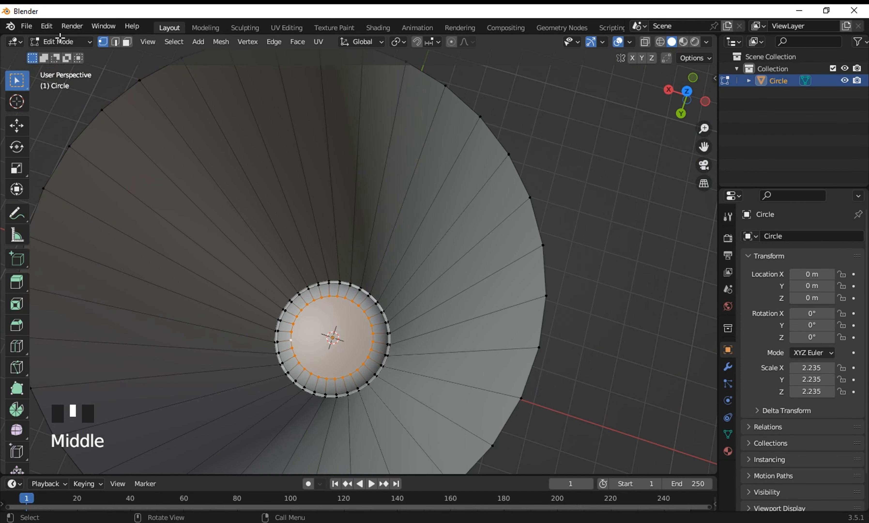
pyautogui.keyDown('alt'); pyautogui.keyDown('shift'); pyautogui.click(375, 347); pyautogui.keyUp('shift'); pyautogui.keyUp('alt')
pyautogui.scroll(-3, 378, 338)
pyautogui.moveTo(378, 338); pyautogui.dragTo(370, 315, button='middle')
# Step: Try extruding the selected floor faces inside the glass, and undo the extrusion
pyautogui.press('e')
pyautogui.click(381, 300)
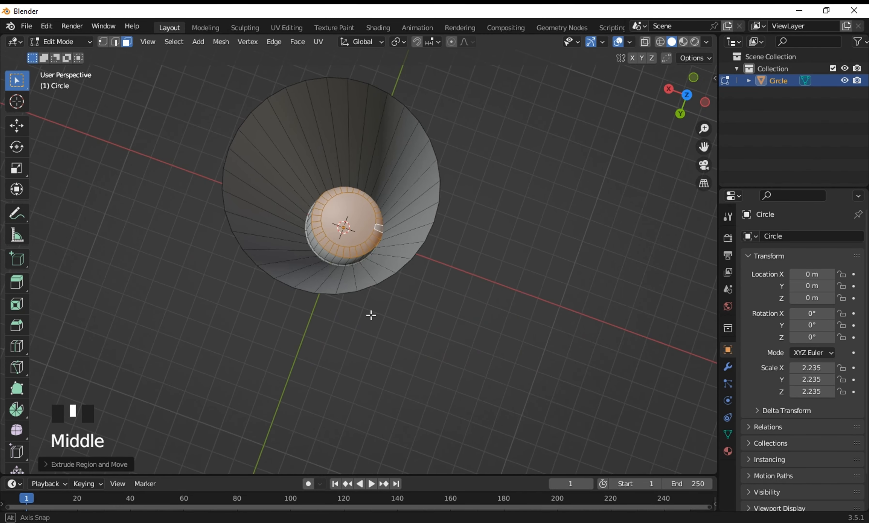
pyautogui.scroll(3, 370, 313)
pyautogui.hotkey('ctrl', 'z')
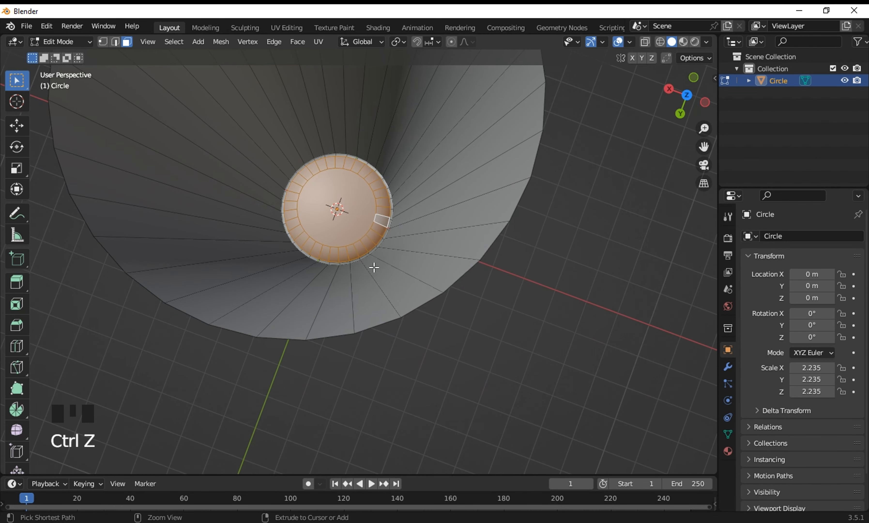
# Step: Extrude the selected floor faces slightly along their normal and inspect the glass interior in Object Mode
pyautogui.press('e')
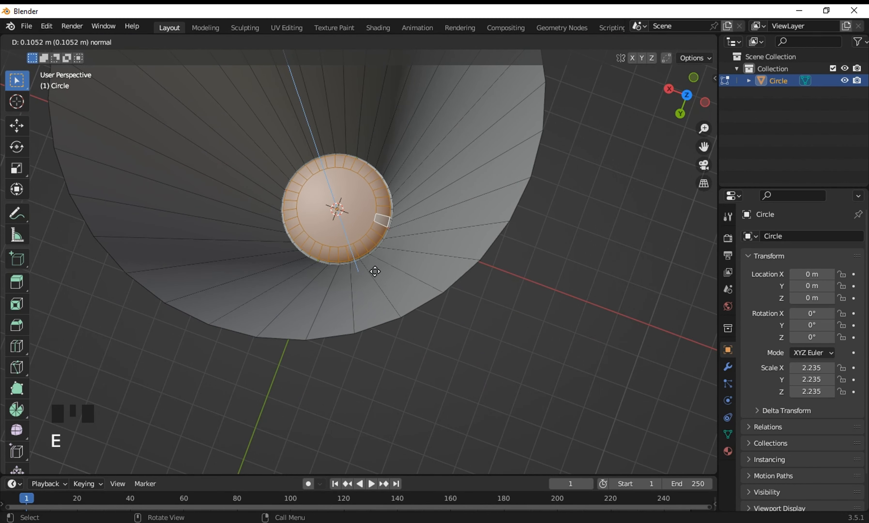
pyautogui.click(380, 279)
pyautogui.moveTo(379, 279); pyautogui.dragTo(293, 245, button='middle')
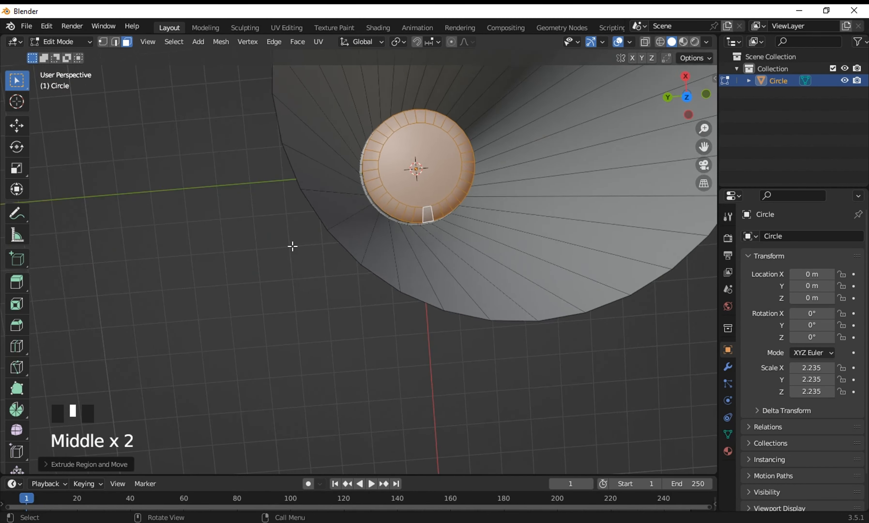
pyautogui.press('Tab')
pyautogui.keyDown('shift'); pyautogui.moveTo(378, 193); pyautogui.dragTo(316, 230, button='middle'); pyautogui.keyUp('shift')
pyautogui.scroll(2, 315, 230)
pyautogui.moveTo(315, 230); pyautogui.dragTo(333, 210, button='middle')
pyautogui.scroll(-6, 336, 215)
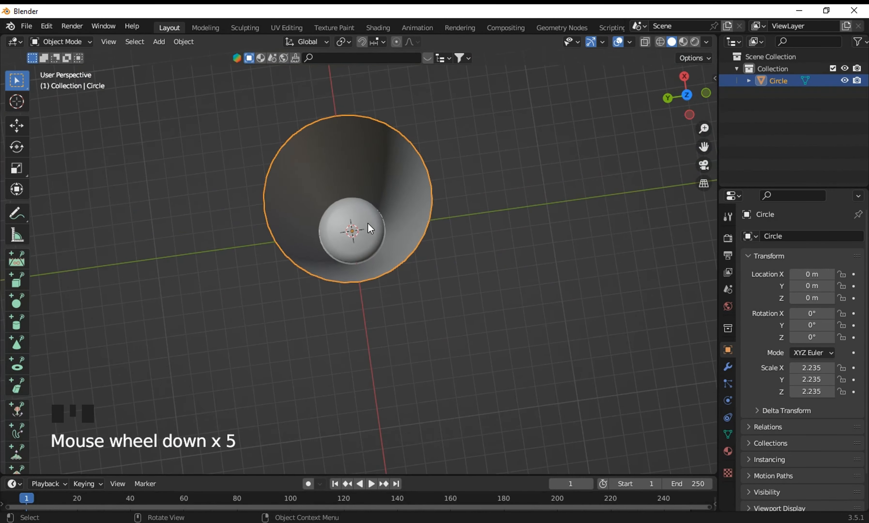
# Step: Add a Solidify modifier to the glass and set its thickness to about -0.16 m
pyautogui.moveTo(490, 355); pyautogui.dragTo(655, 295, button='middle')
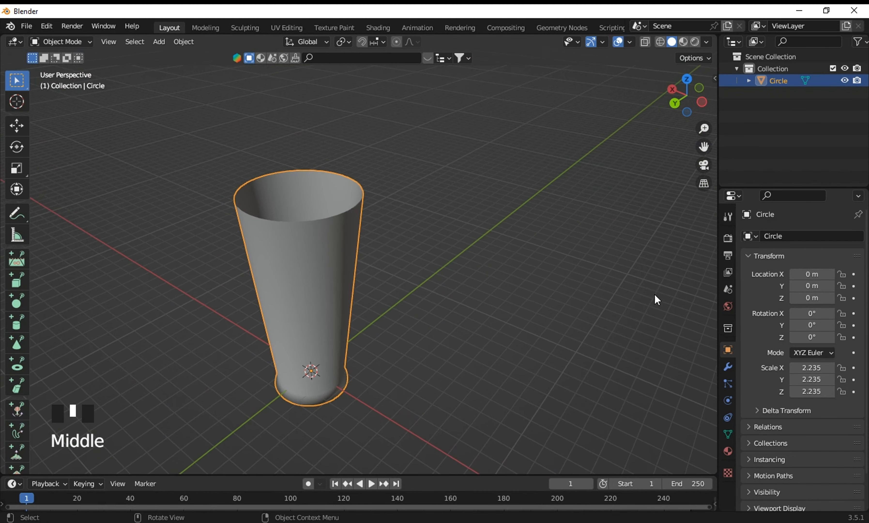
pyautogui.click(727, 367)
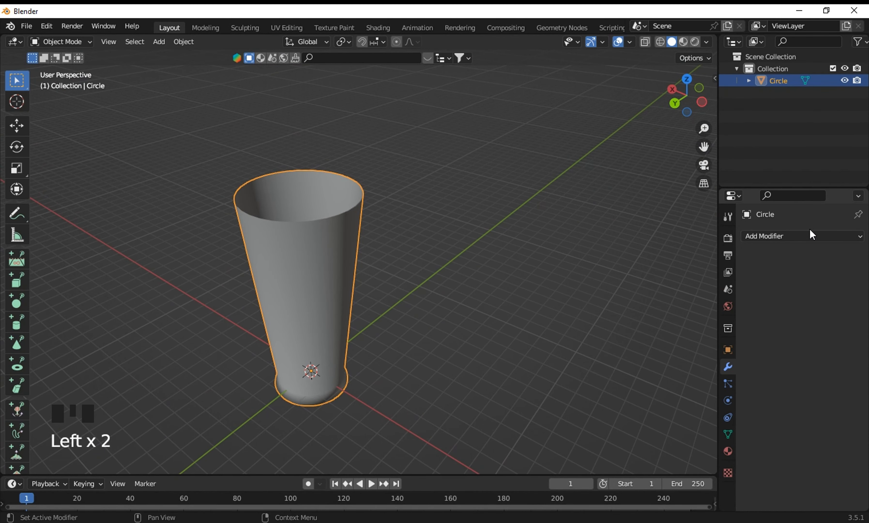
pyautogui.click(810, 236)
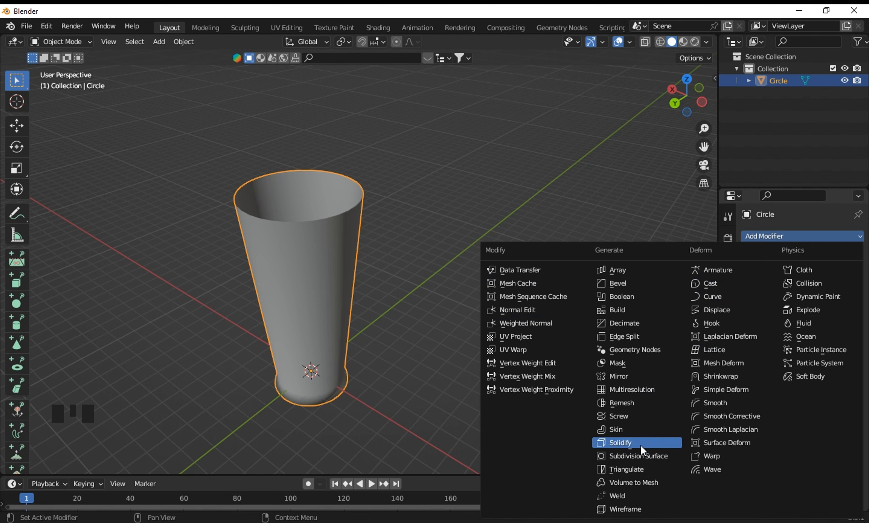
pyautogui.click(621, 443)
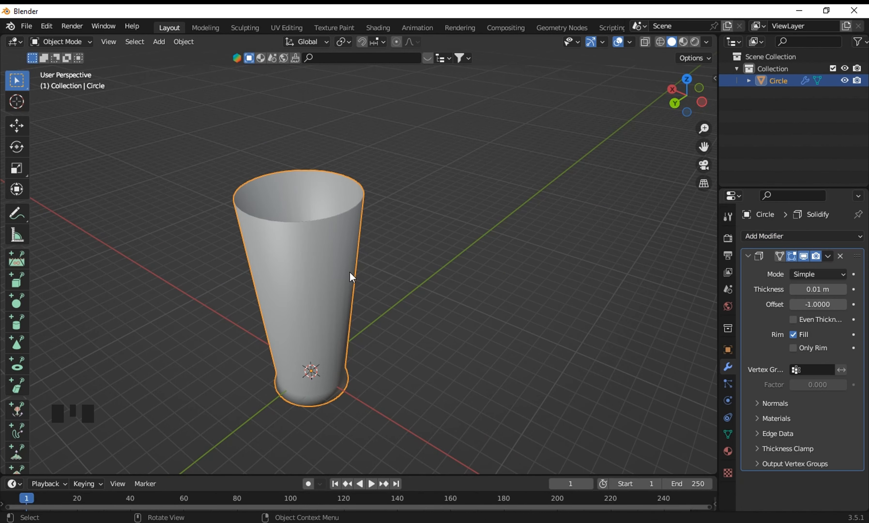
pyautogui.moveTo(349, 271); pyautogui.dragTo(623, 360, button='middle')
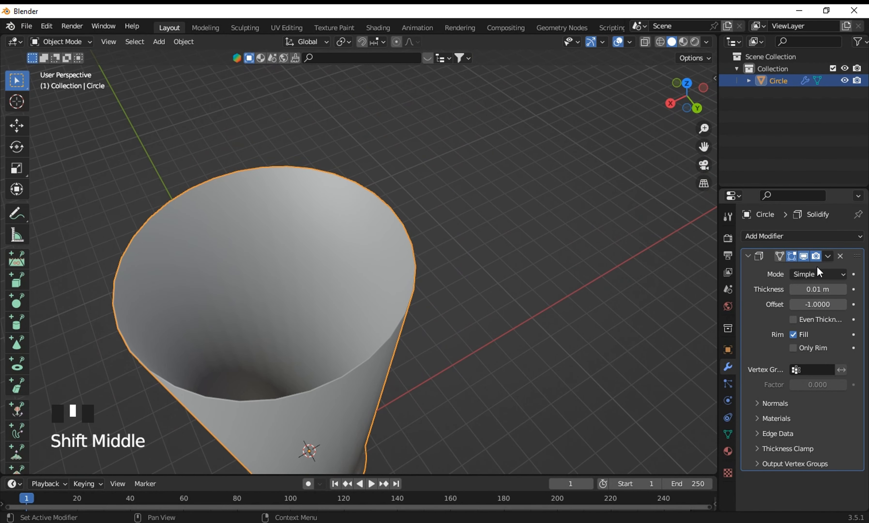
pyautogui.moveTo(818, 289); pyautogui.dragTo(362, 325)
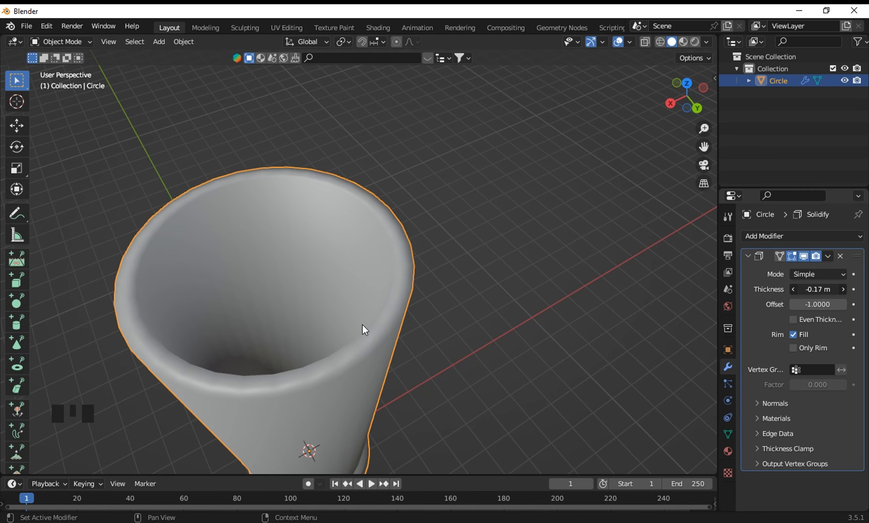
# Step: Examine the thickened rim and the underside of the base in both Edit Mode and Object Mode
pyautogui.moveTo(221, 205); pyautogui.dragTo(283, 306, button='middle')
pyautogui.scroll(1, 333, 326)
pyautogui.press('Tab')
pyautogui.scroll(-2, 394, 316)
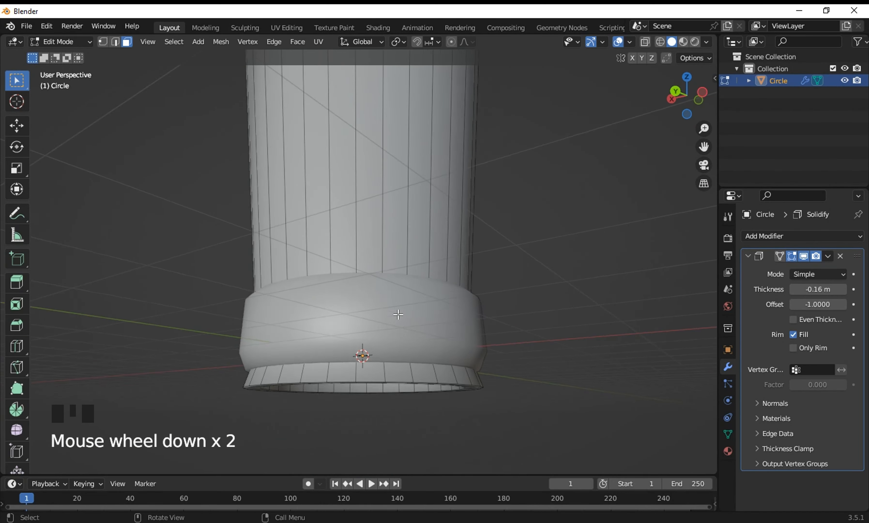
pyautogui.moveTo(394, 316); pyautogui.dragTo(357, 278, button='middle')
pyautogui.press('Tab')
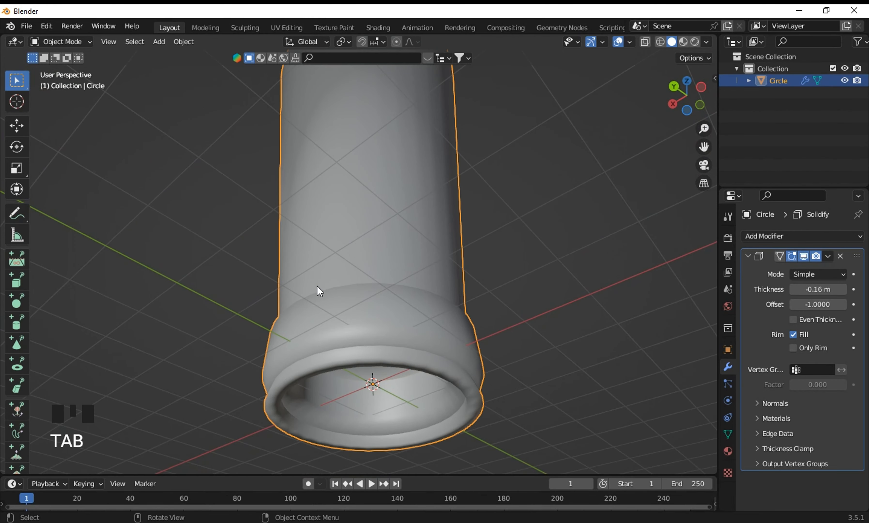
# Step: Undo the Solidify modifier and the edits just before it, and return the glass to Object Mode
pyautogui.hotkey('ctrl', 'z')
pyautogui.hotkey('ctrl', 'z')
pyautogui.hotkey('ctrl', 'z')
pyautogui.hotkey('ctrl', 'z')
pyautogui.hotkey('ctrl', 'z')
pyautogui.hotkey('ctrl', 'z')
pyautogui.hotkey('ctrl', 'z')
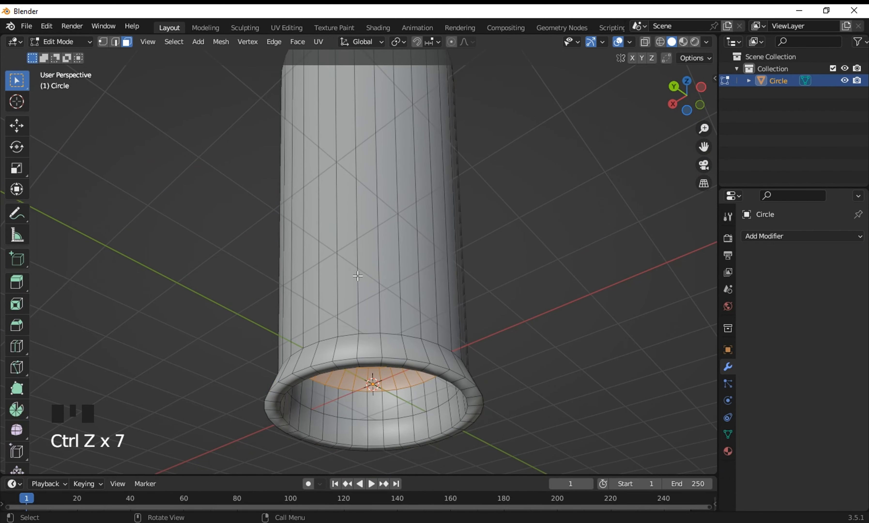
pyautogui.hotkey('ctrl', 'z')
pyautogui.press('Tab')
# Step: Add a Solidify modifier to the glass with a thickness of 0.07 m, checking the base and rim
pyautogui.moveTo(385, 287); pyautogui.dragTo(514, 311, button='middle')
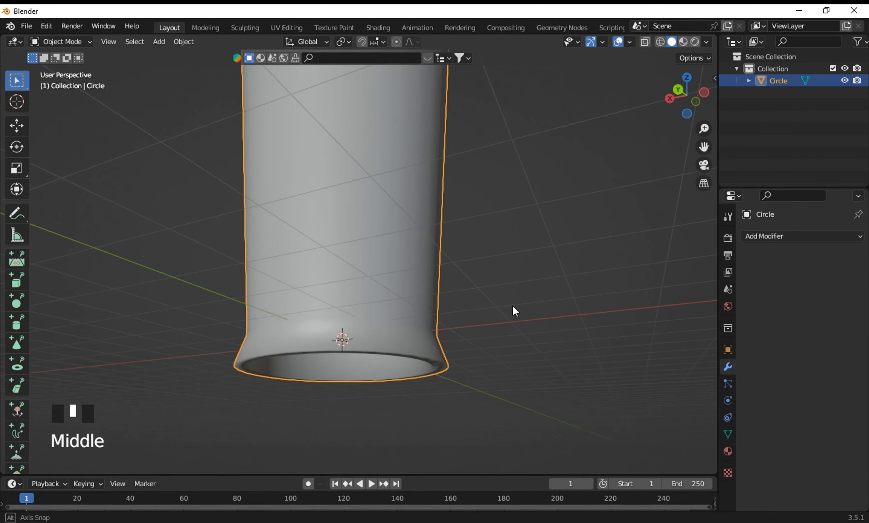
pyautogui.click(785, 237)
pyautogui.click(654, 443)
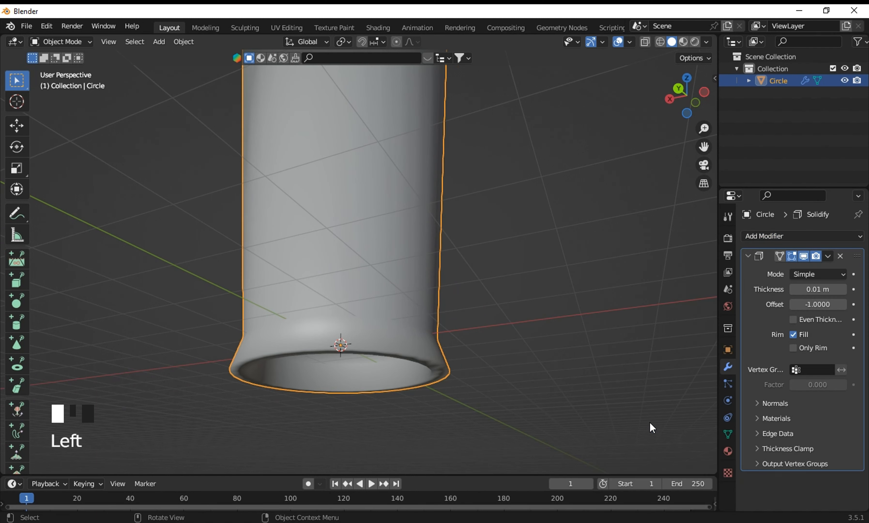
pyautogui.moveTo(818, 284)
pyautogui.mouseDown()
pyautogui.moveTo(828, 288)
pyautogui.moveTo(811, 292)
pyautogui.mouseUp()
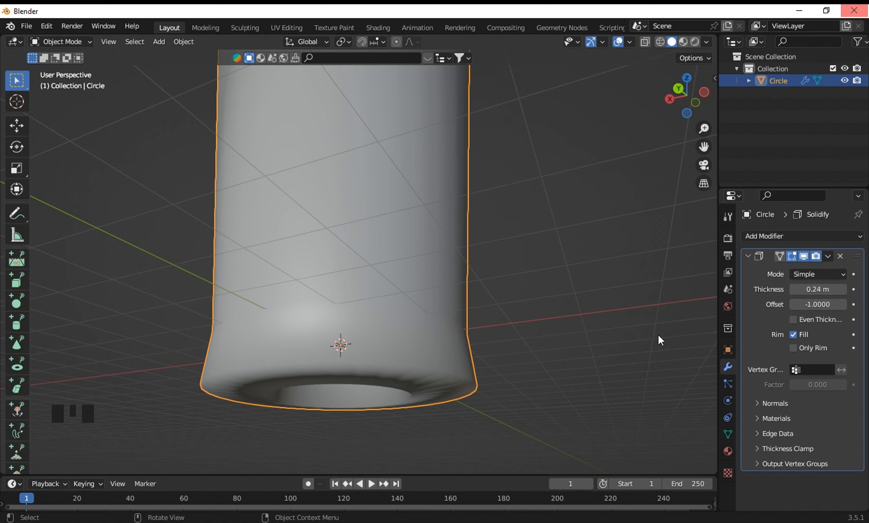
pyautogui.moveTo(816, 291); pyautogui.dragTo(376, 303)
pyautogui.scroll(-3, 396, 264)
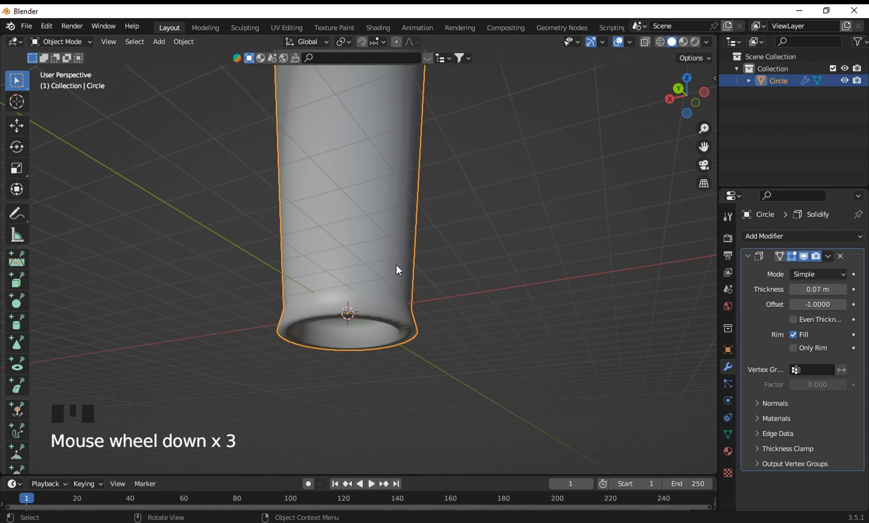
pyautogui.moveTo(396, 265); pyautogui.dragTo(390, 286, button='middle')
pyautogui.keyDown('shift'); pyautogui.moveTo(539, 283); pyautogui.dragTo(465, 284, button='middle'); pyautogui.keyUp('shift')
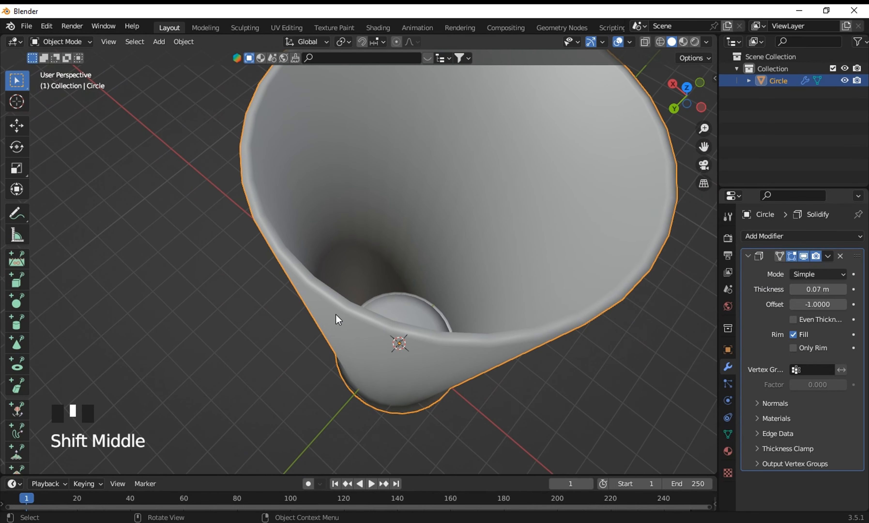
pyautogui.scroll(-2, 700, 230)
pyautogui.moveTo(670, 253); pyautogui.dragTo(735, 249, button='middle')
pyautogui.keyDown('shift'); pyautogui.moveTo(540, 301); pyautogui.dragTo(495, 313, button='middle'); pyautogui.keyUp('shift')
# Step: Try the Complex mode for the Solidify modifier and check how the glass looks
pyautogui.click(816, 273)
pyautogui.click(801, 300)
pyautogui.scroll(-3, 443, 345)
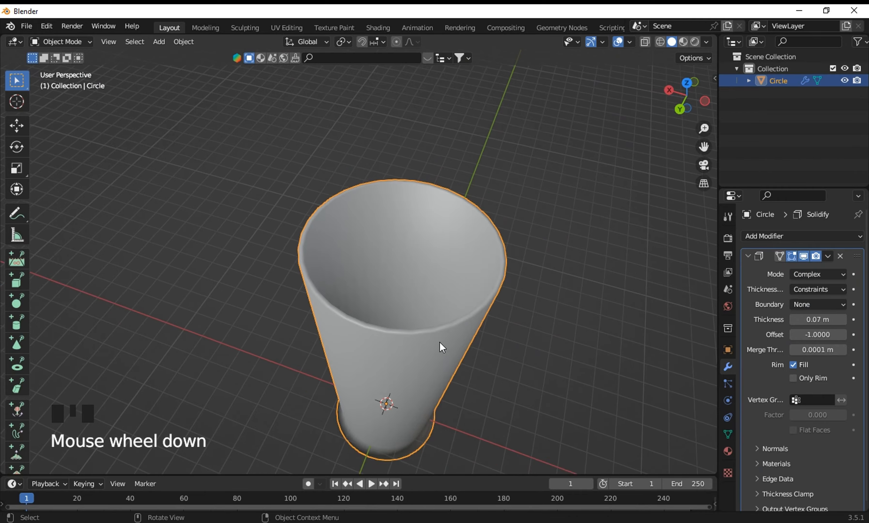
pyautogui.keyDown('shift'); pyautogui.moveTo(442, 345); pyautogui.dragTo(443, 333, button='middle'); pyautogui.keyUp('shift')
pyautogui.scroll(2, 381, 309)
pyautogui.moveTo(381, 308); pyautogui.dragTo(395, 257, button='middle')
pyautogui.keyDown('shift'); pyautogui.moveTo(479, 251); pyautogui.dragTo(564, 374, button='middle'); pyautogui.keyUp('shift')
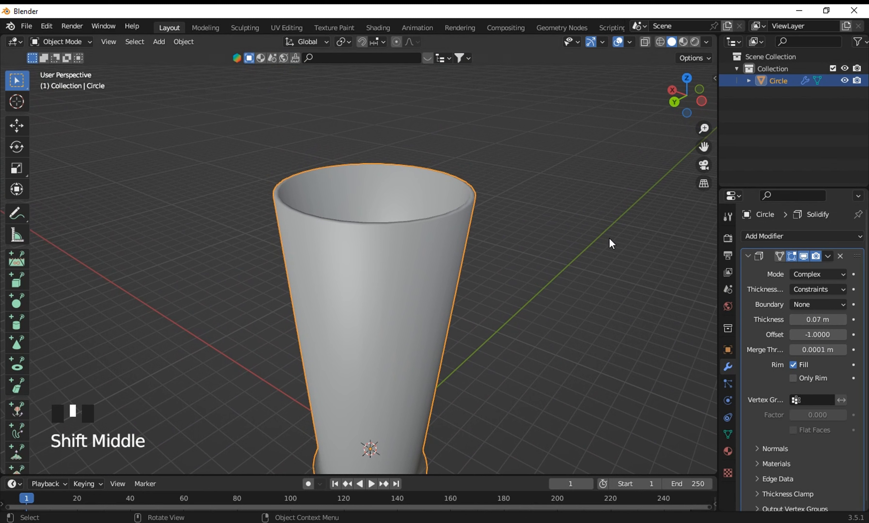
# Step: Add a Subdivision Surface modifier to the glass and inspect the rim up close
pyautogui.click(792, 235)
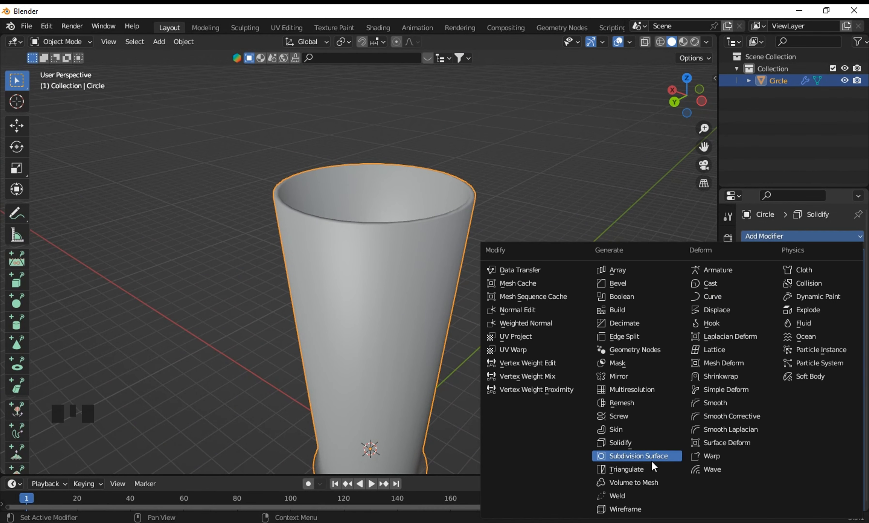
pyautogui.click(629, 456)
pyautogui.moveTo(378, 253); pyautogui.dragTo(349, 287, button='middle')
pyautogui.scroll(-7, 382, 264)
pyautogui.scroll(1, 397, 268)
pyautogui.moveTo(398, 267); pyautogui.dragTo(493, 266, button='middle')
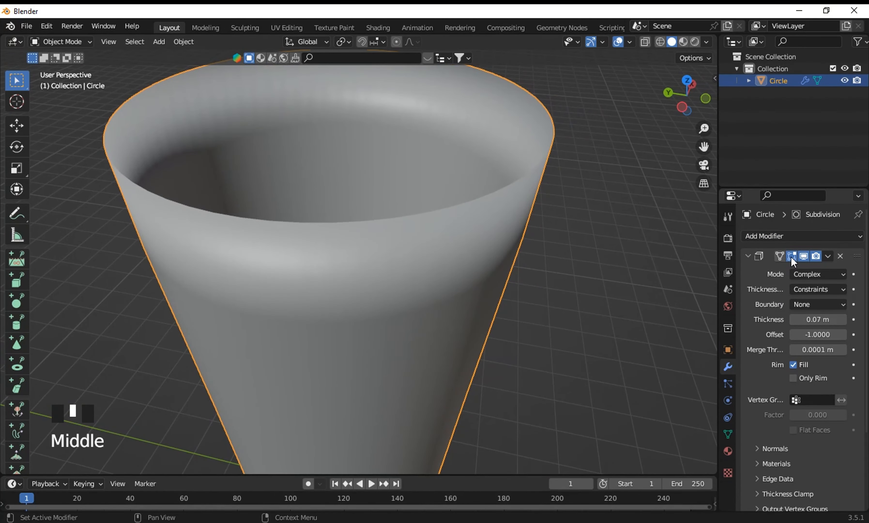
# Step: Set the Solidify mode to Simple and the Subdivision Surface viewport level to 2
pyautogui.click(835, 281)
pyautogui.click(822, 293)
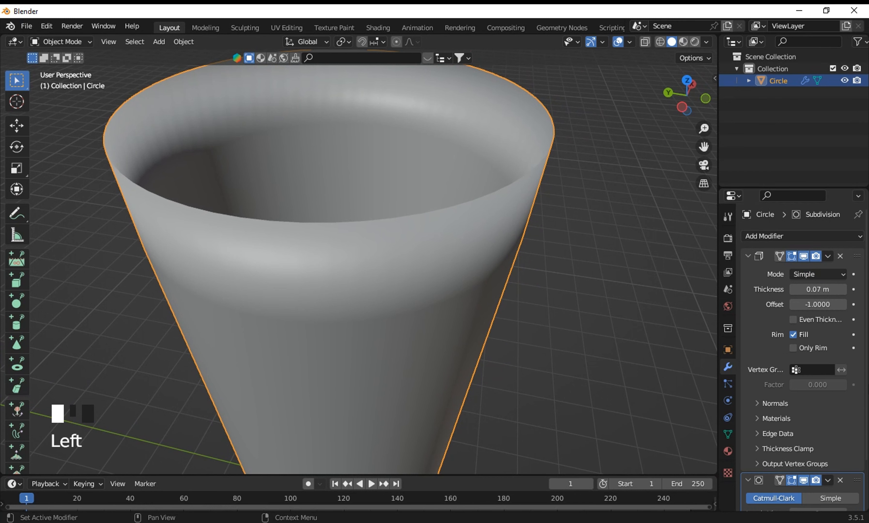
pyautogui.scroll(-6, 826, 435)
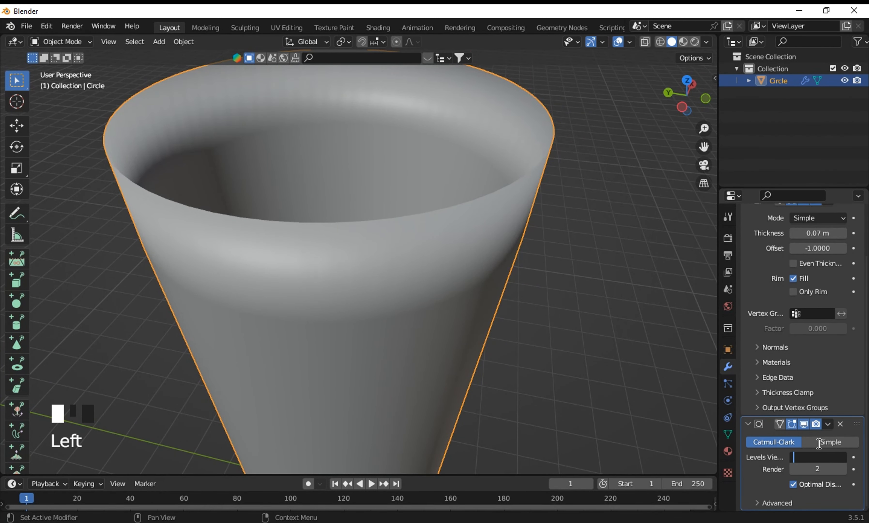
pyautogui.press('Return')
pyautogui.scroll(-3, 640, 466)
pyautogui.moveTo(407, 244); pyautogui.dragTo(327, 204, button='middle')
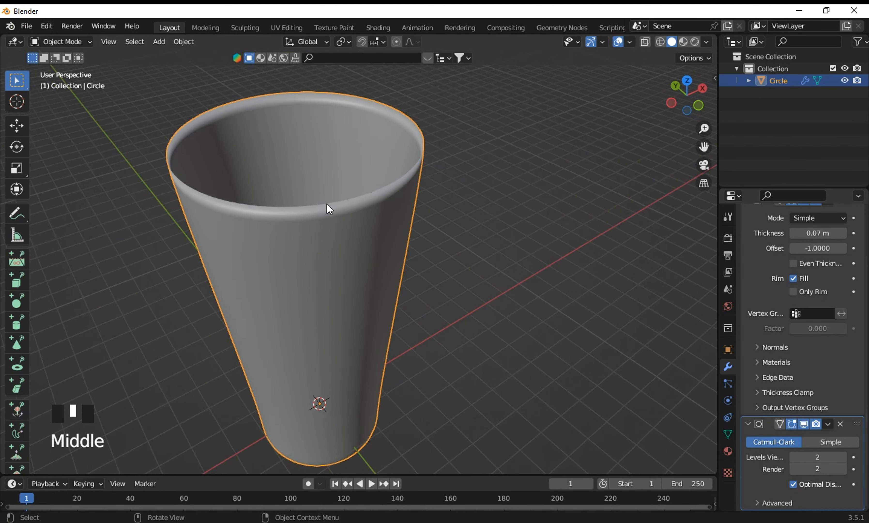
# Step: Set the Solidify thickness to 0.15 m and check the glass from the side and inside
pyautogui.moveTo(545, 325); pyautogui.dragTo(404, 431, button='middle')
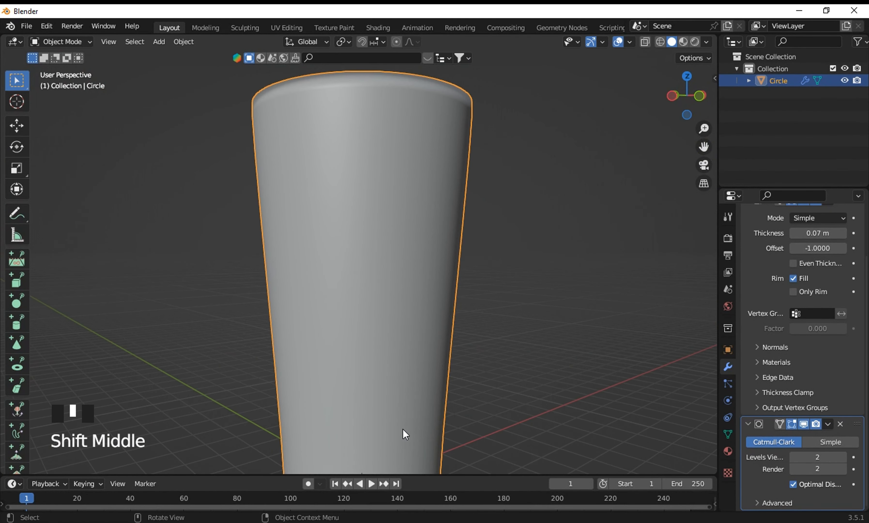
pyautogui.scroll(-2, 404, 431)
pyautogui.scroll(5, 830, 326)
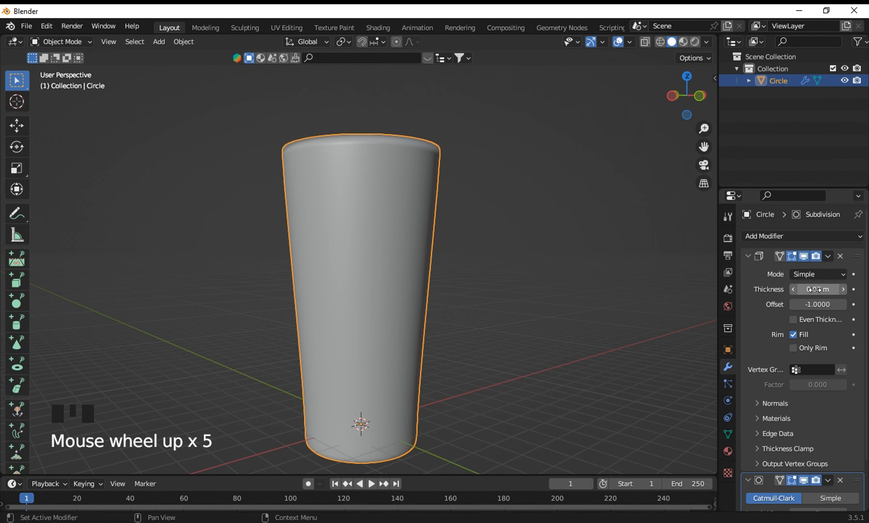
pyautogui.click(388, 290)
pyautogui.moveTo(388, 290); pyautogui.dragTo(431, 216, button='middle')
pyautogui.keyDown('shift'); pyautogui.scroll(2, 394, 135); pyautogui.keyUp('shift')
pyautogui.moveTo(394, 134); pyautogui.dragTo(445, 159, button='middle')
pyautogui.keyDown('shift'); pyautogui.moveTo(432, 441); pyautogui.dragTo(581, 391, button='middle'); pyautogui.keyUp('shift')
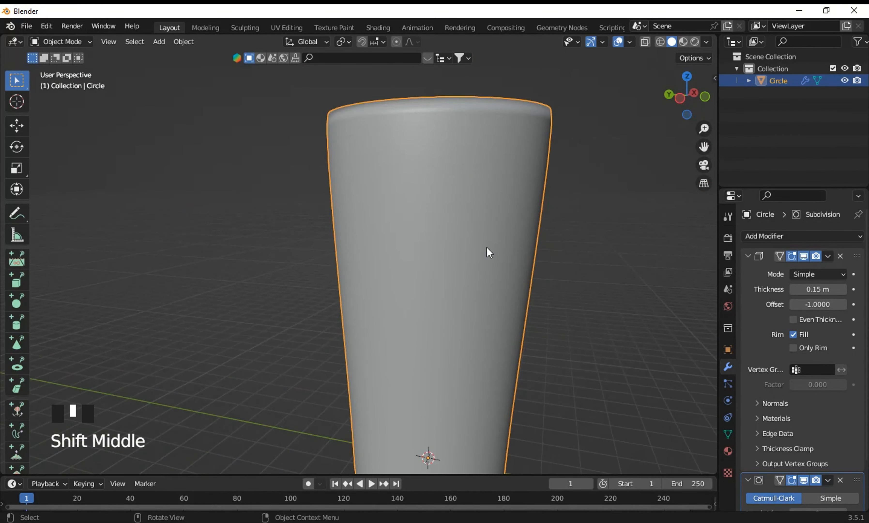
pyautogui.moveTo(471, 169); pyautogui.dragTo(309, 357, button='middle')
pyautogui.moveTo(388, 256); pyautogui.dragTo(338, 279, button='middle')
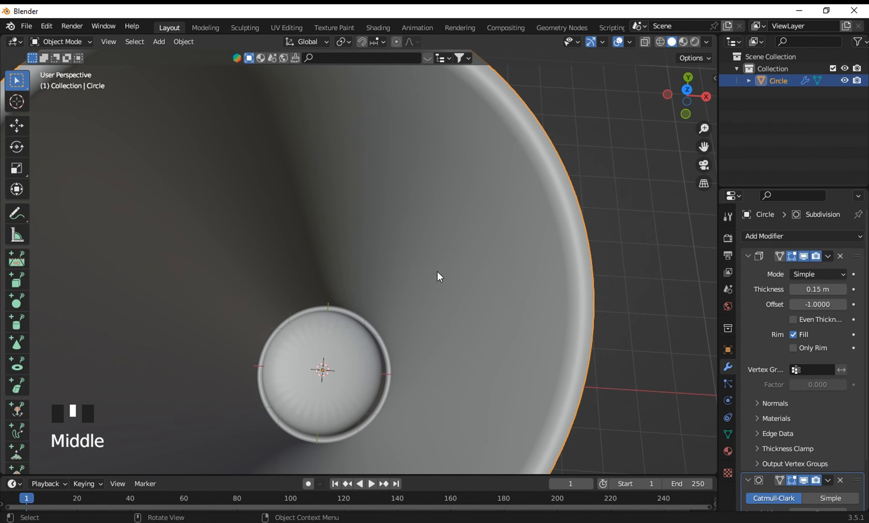
pyautogui.scroll(-3, 249, 300)
pyautogui.moveTo(249, 300); pyautogui.dragTo(512, 282, button='middle')
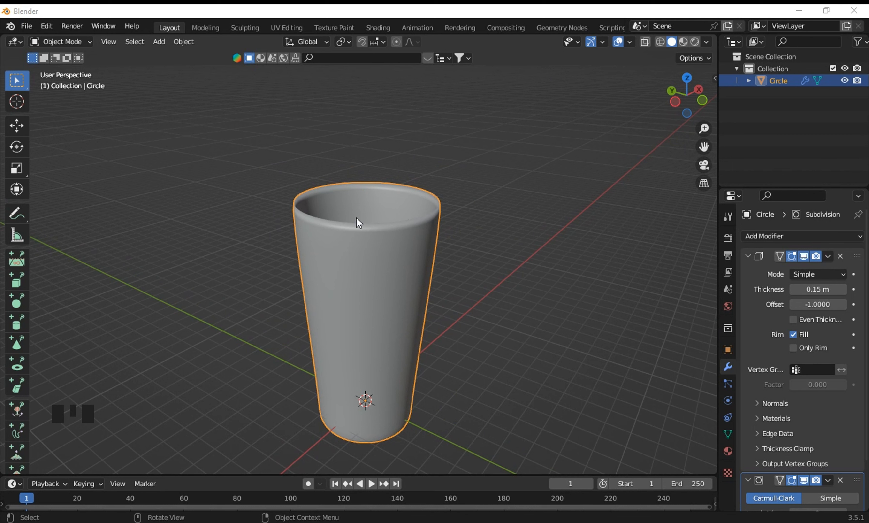
# Step: Deselect the glass, examine its mesh in Wireframe shading, and return the viewport to Solid shading
pyautogui.click(540, 204)
pyautogui.press('z')
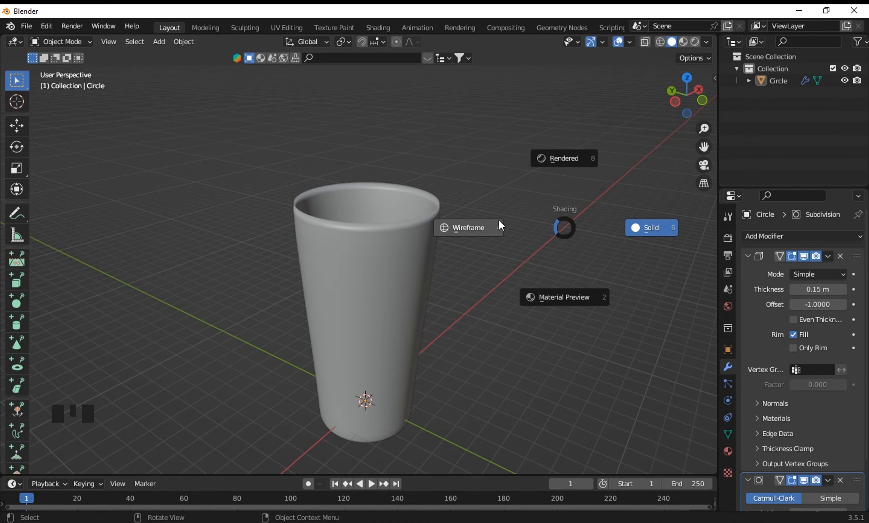
pyautogui.click(460, 224)
pyautogui.moveTo(213, 200)
pyautogui.mouseDown(button='middle')
pyautogui.moveTo(306, 272)
pyautogui.moveTo(290, 279)
pyautogui.mouseUp(button='middle')
pyautogui.scroll(-2, 289, 279)
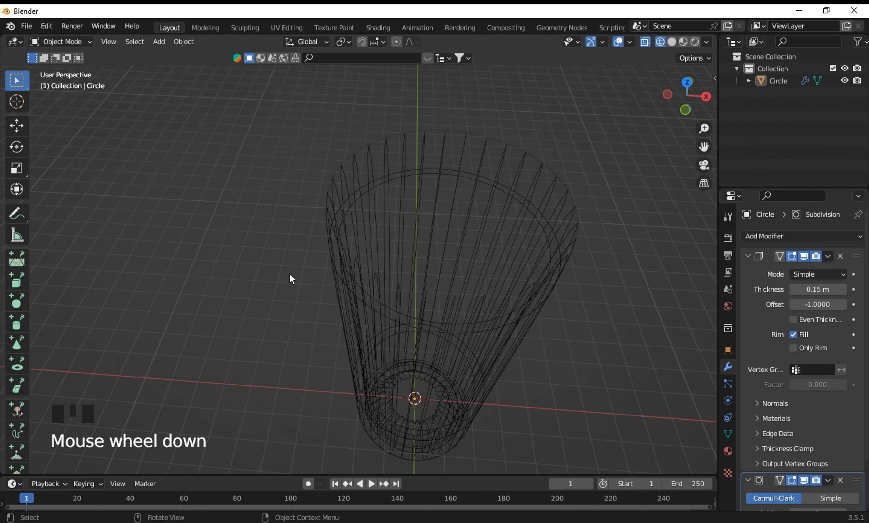
pyautogui.moveTo(451, 301); pyautogui.dragTo(504, 280, button='middle')
pyautogui.scroll(-3, 493, 275)
pyautogui.moveTo(310, 268); pyautogui.dragTo(397, 367)
pyautogui.moveTo(455, 305); pyautogui.dragTo(519, 402)
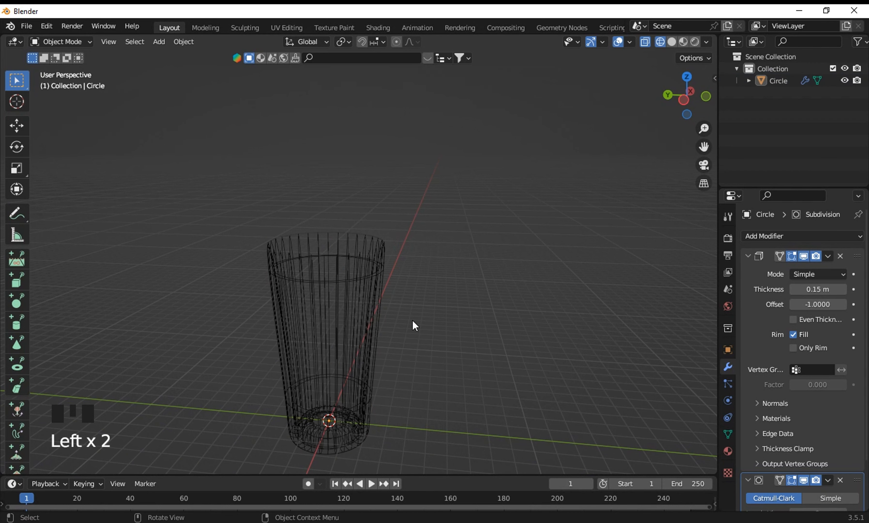
pyautogui.press('z')
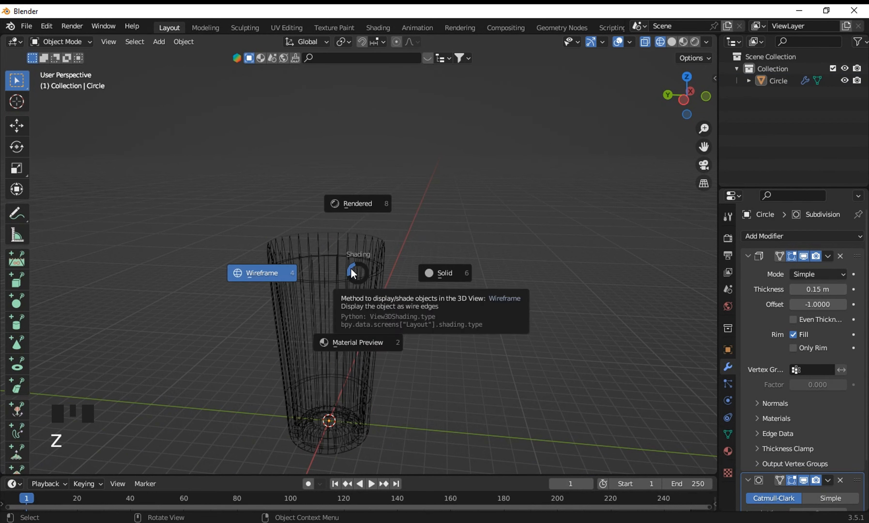
pyautogui.click(428, 272)
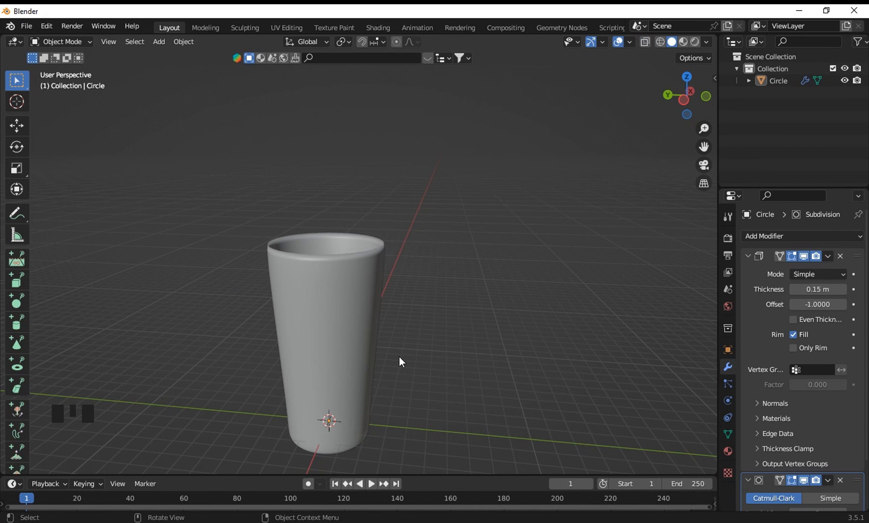
# Step: Switch the viewport to Material Preview shading with the upper part of the glass in view
pyautogui.click(345, 267)
pyautogui.click(605, 218)
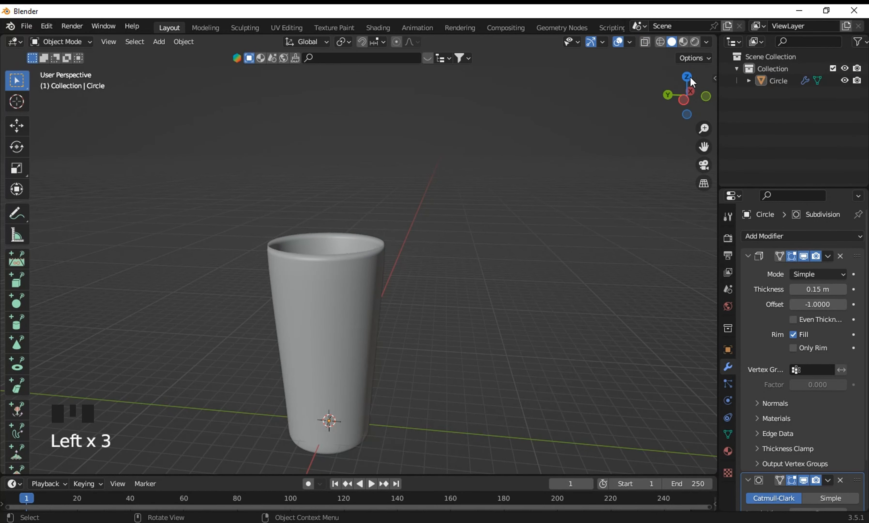
pyautogui.press('z')
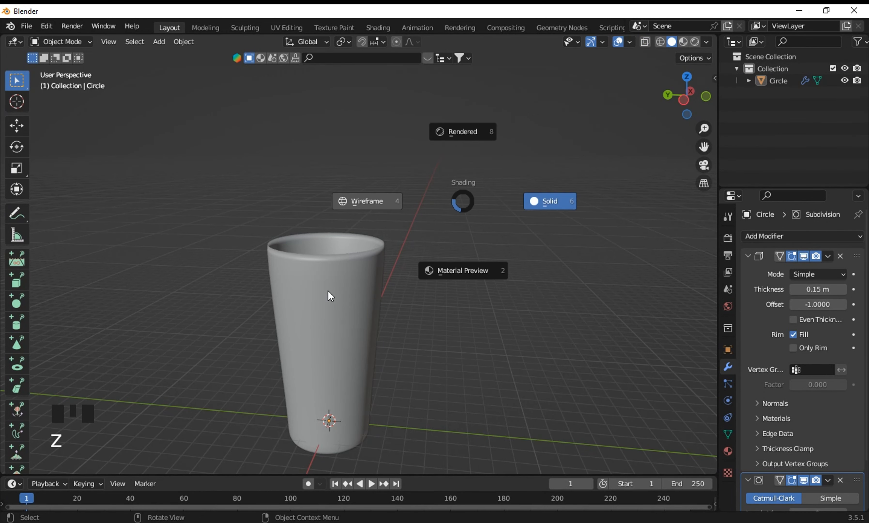
pyautogui.click(445, 287)
pyautogui.moveTo(450, 320)
pyautogui.mouseDown(button='middle')
pyautogui.moveTo(243, 364)
pyautogui.moveTo(433, 307)
pyautogui.moveTo(510, 148)
pyautogui.moveTo(406, 323)
pyautogui.moveTo(353, 266)
pyautogui.mouseUp(button='middle')
pyautogui.scroll(2, 274, 355)
# Step: Select the glass, create a new material for it, and bring up the material's surface settings
pyautogui.moveTo(432, 319); pyautogui.dragTo(419, 326)
pyautogui.click(728, 448)
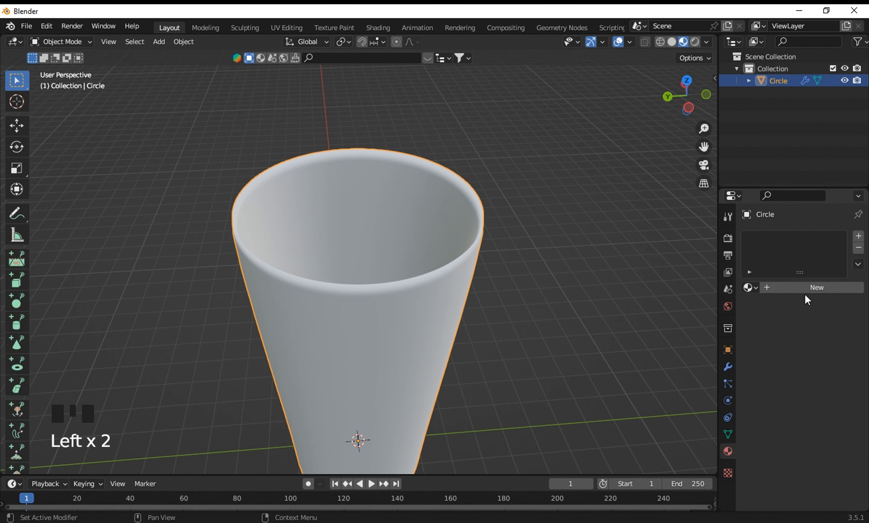
pyautogui.click(807, 288)
pyautogui.scroll(-2, 840, 453)
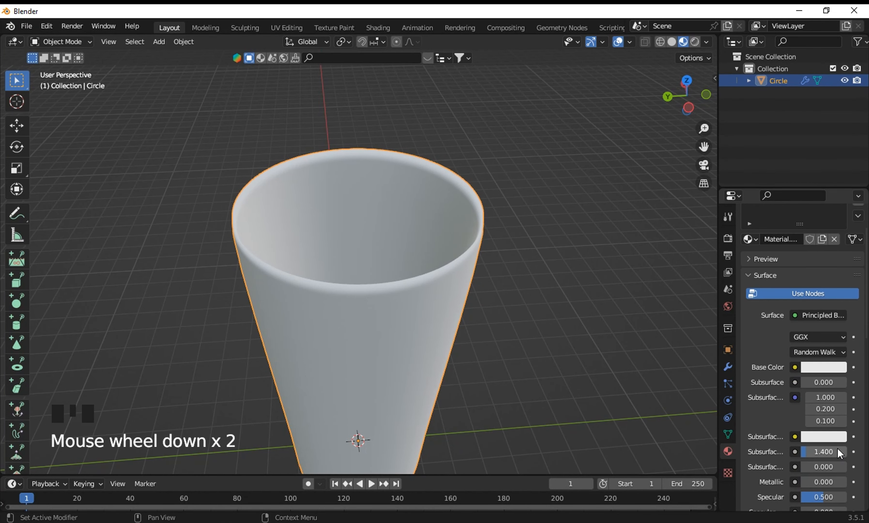
# Step: Set the glass material's Roughness to 0.000 and Transmission to 1.000, and open its Base Color for editing
pyautogui.moveTo(823, 479)
pyautogui.mouseDown()
pyautogui.moveTo(394, 233)
pyautogui.moveTo(444, 237)
pyautogui.moveTo(400, 245)
pyautogui.moveTo(739, 471)
pyautogui.mouseUp()
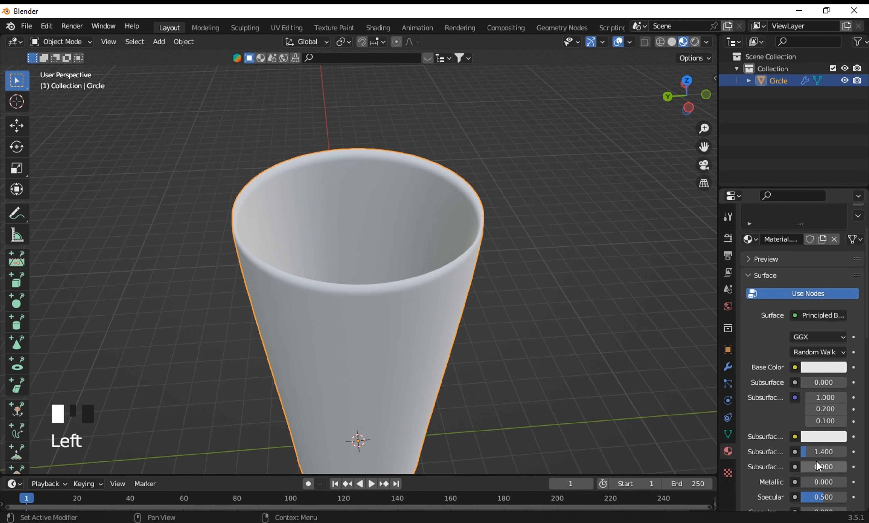
pyautogui.scroll(-4, 817, 463)
pyautogui.moveTo(819, 437); pyautogui.dragTo(335, 310)
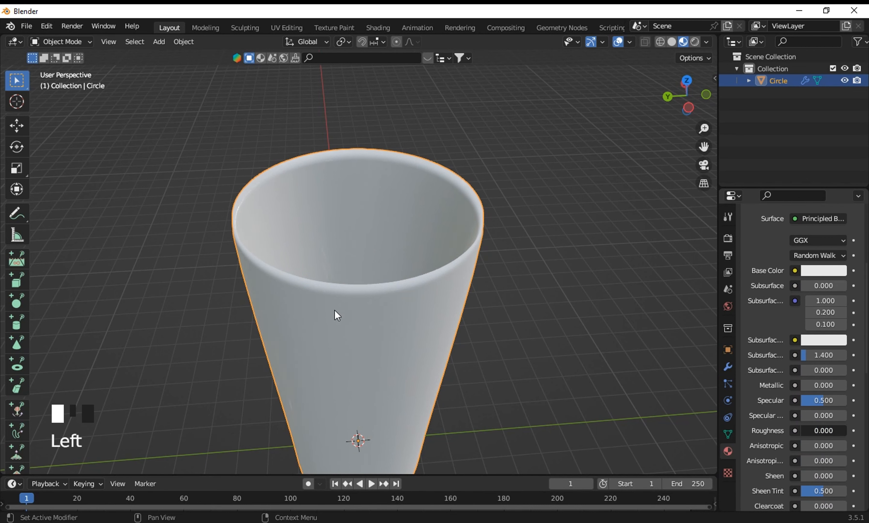
pyautogui.scroll(-6, 826, 437)
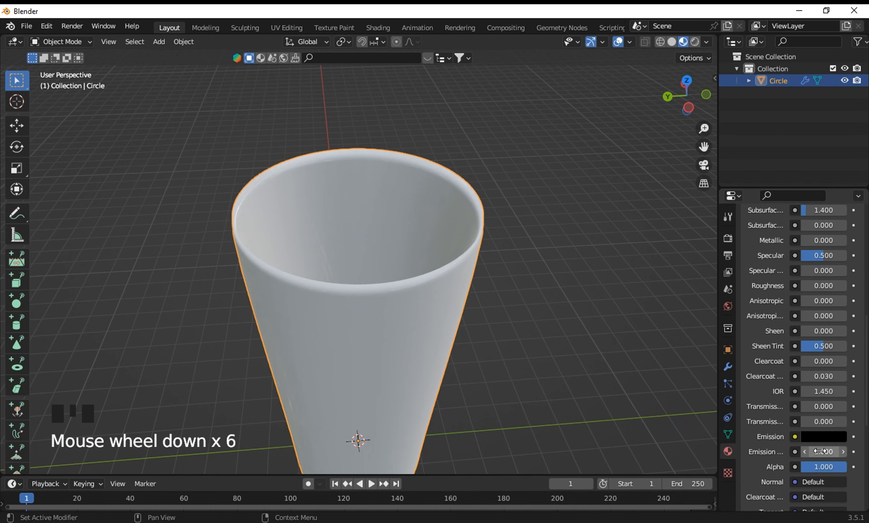
pyautogui.moveTo(826, 406); pyautogui.dragTo(851, 411)
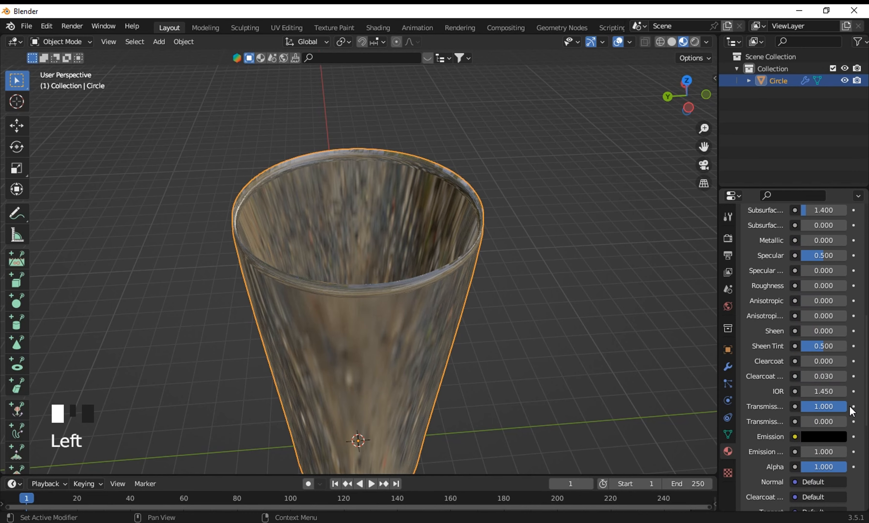
pyautogui.moveTo(418, 282)
pyautogui.mouseDown(button='middle')
pyautogui.moveTo(322, 258)
pyautogui.moveTo(422, 283)
pyautogui.mouseUp(button='middle')
pyautogui.scroll(-2, 461, 301)
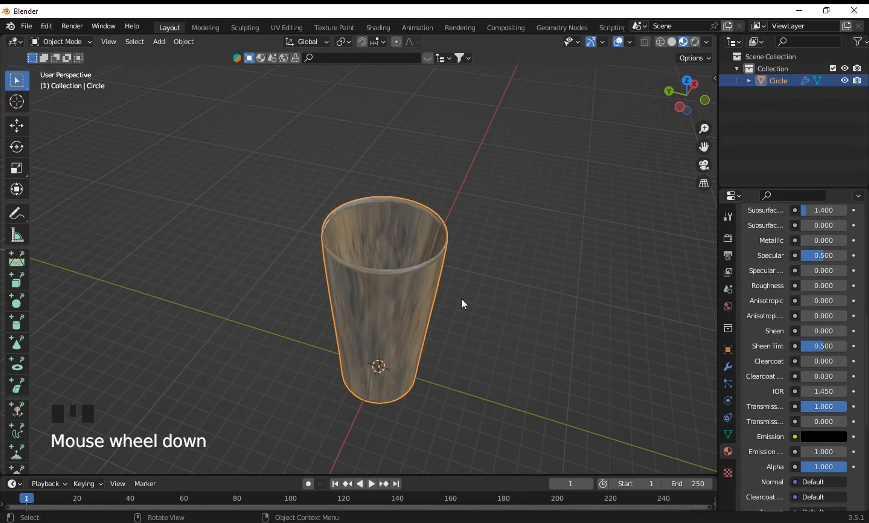
pyautogui.scroll(10, 847, 279)
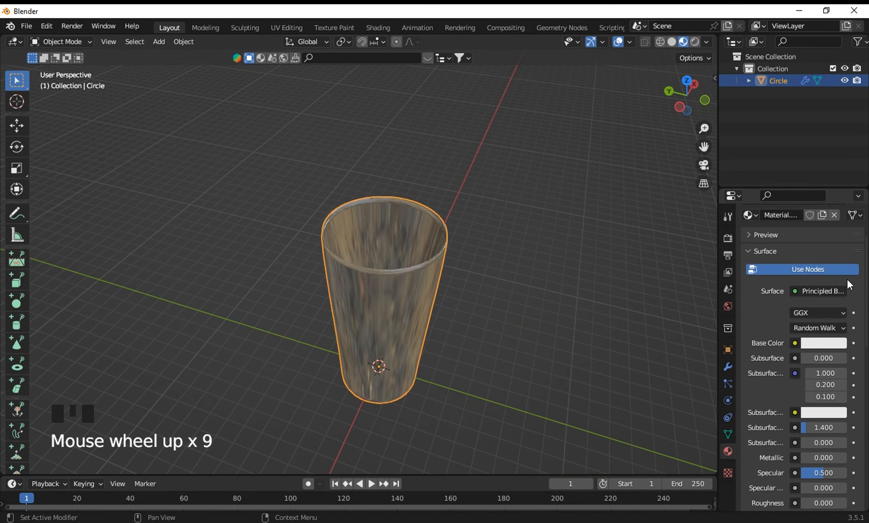
pyautogui.click(821, 368)
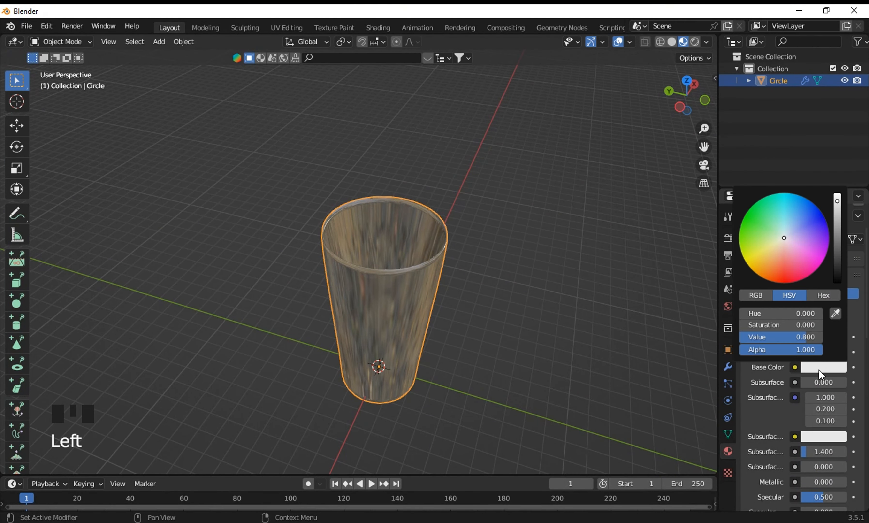
# Step: Switch the viewport to Rendered shading and deselect the glass
pyautogui.scroll(2, 671, 258)
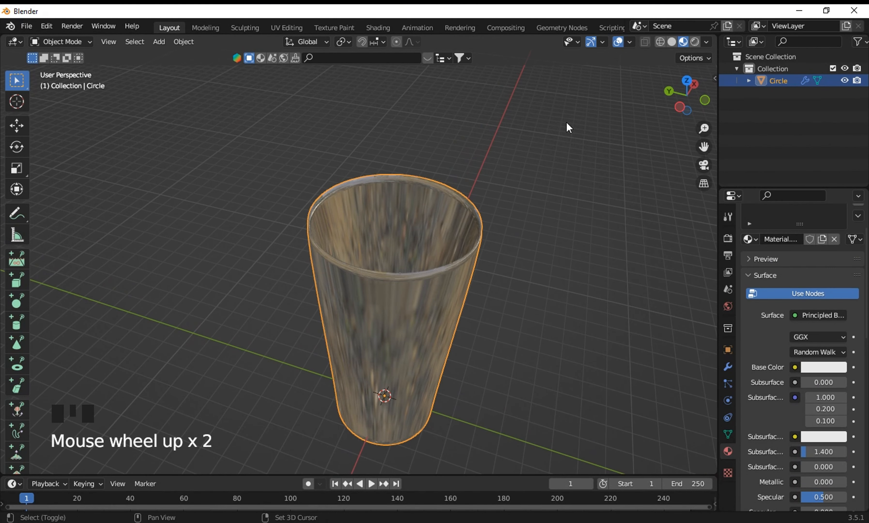
pyautogui.press('z')
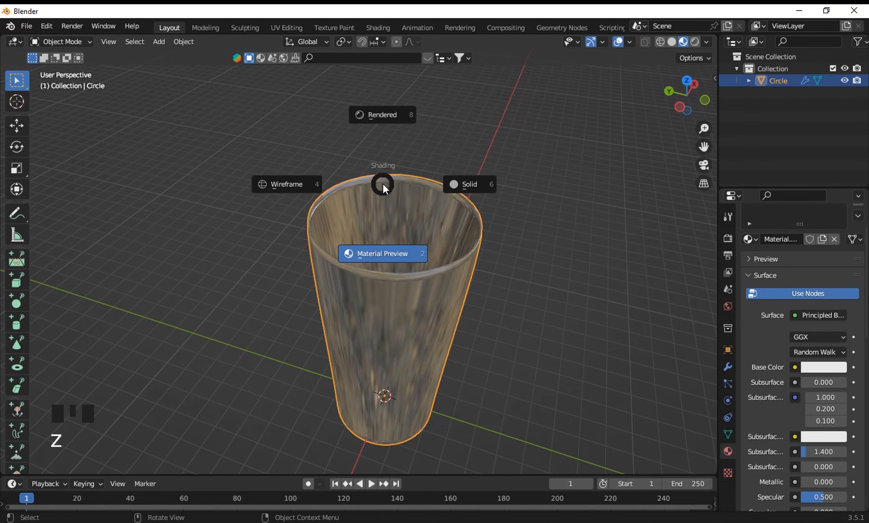
pyautogui.click(375, 125)
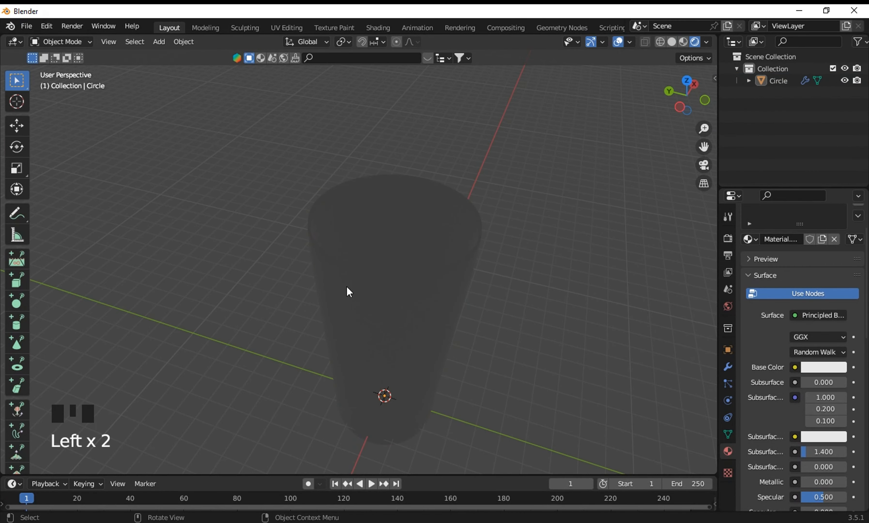
# Step: Add a plane at the glass's base and scale it up into a floor extending well beyond the glass
pyautogui.hotkey('shift', 'a')
pyautogui.moveTo(419, 222)
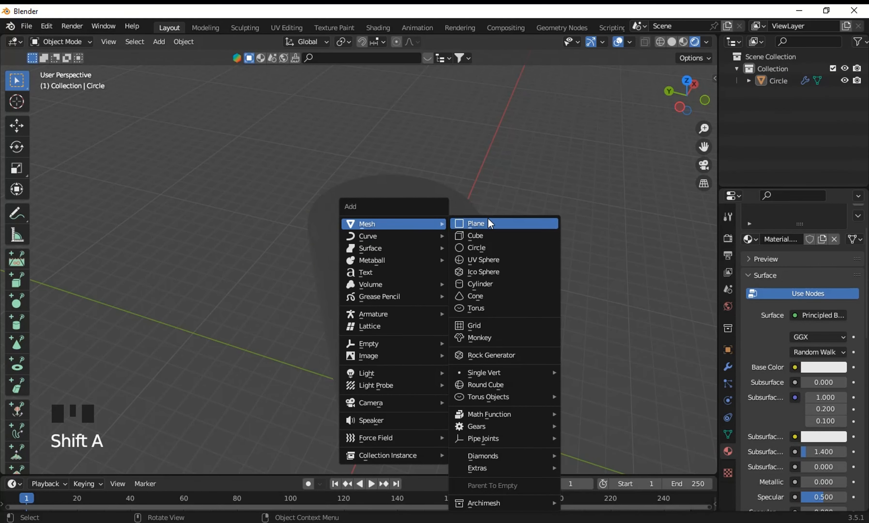
pyautogui.click(490, 220)
pyautogui.press('s')
pyautogui.click(135, 210)
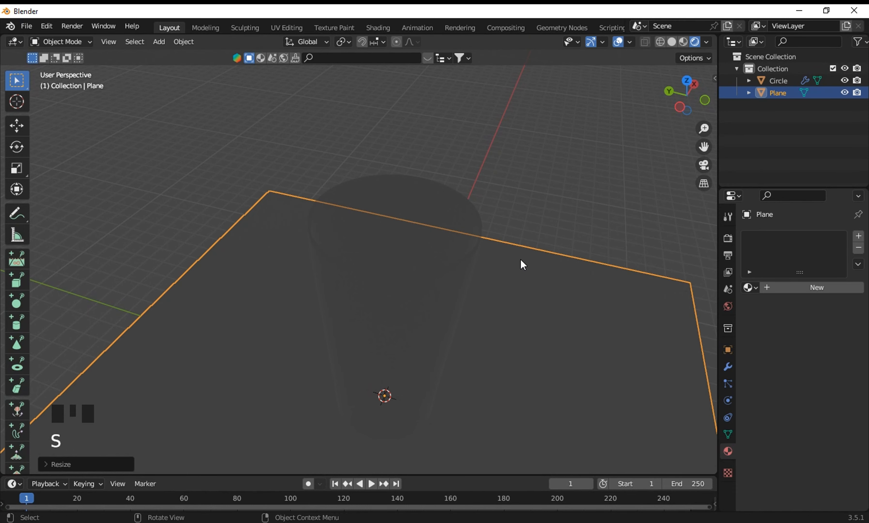
pyautogui.press('s')
pyautogui.click(585, 254)
# Step: Move the floor plane down along the Z axis by about 0.55 m so that it lies beneath the glass
pyautogui.scroll(2, 458, 268)
pyautogui.keyDown('shift'); pyautogui.moveTo(430, 274); pyautogui.dragTo(389, 178, button='middle'); pyautogui.keyUp('shift')
pyautogui.scroll(3, 384, 212)
pyautogui.keyDown('shift'); pyautogui.moveTo(371, 292); pyautogui.dragTo(363, 98, button='middle'); pyautogui.keyUp('shift')
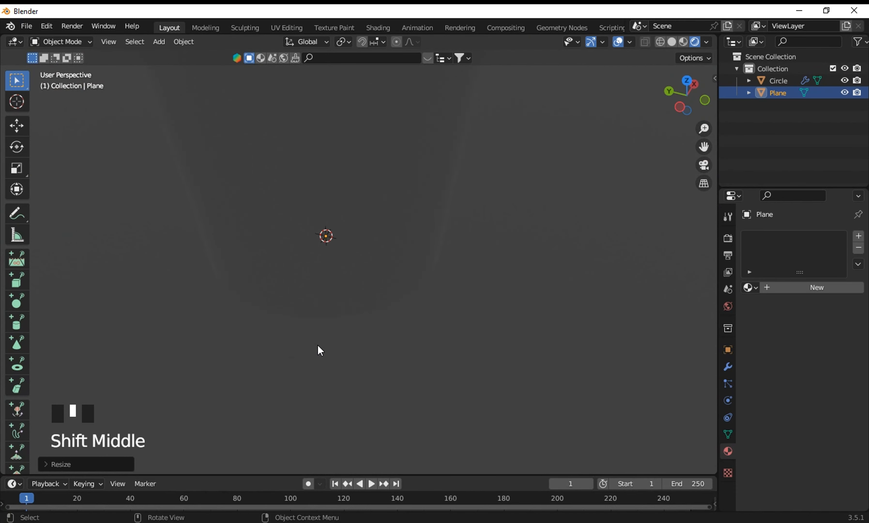
pyautogui.moveTo(320, 349); pyautogui.dragTo(339, 319, button='middle')
pyautogui.press('g')
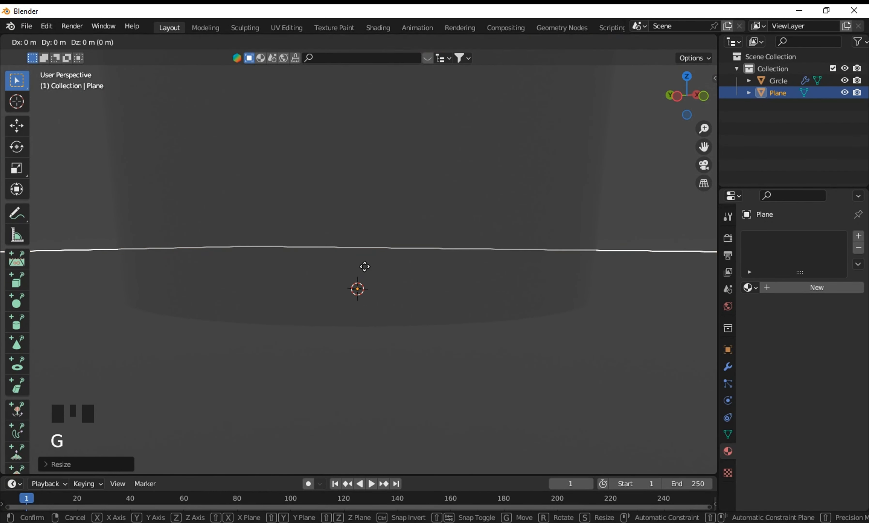
pyautogui.press('z')
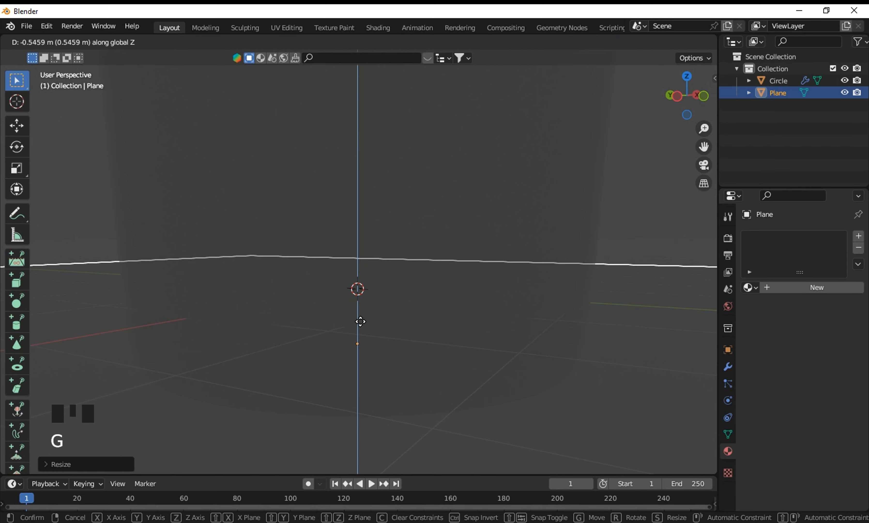
pyautogui.click(366, 329)
pyautogui.scroll(-5, 363, 324)
pyautogui.moveTo(357, 287); pyautogui.dragTo(455, 332, button='middle')
pyautogui.keyDown('shift'); pyautogui.scroll(-2, 359, 278); pyautogui.keyUp('shift')
pyautogui.scroll(-1, 393, 341)
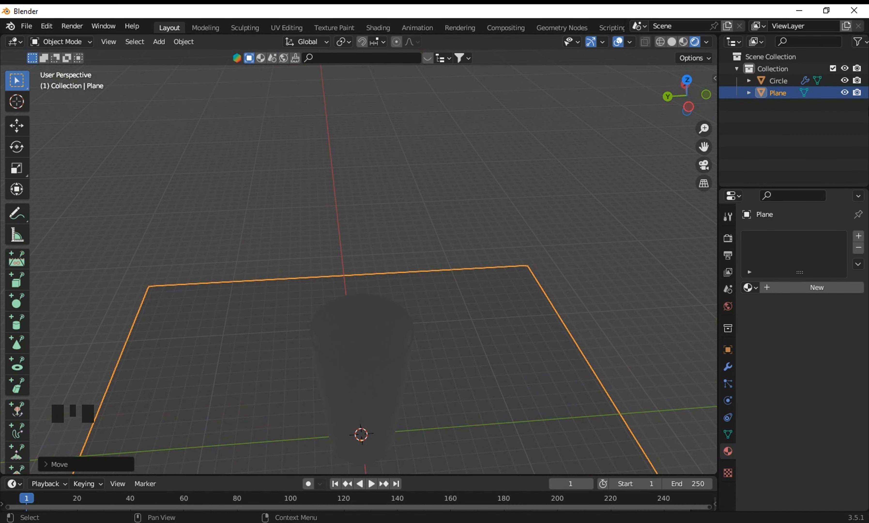
# Step: Set the render engine to Cycles and its device to GPU Compute
pyautogui.click(728, 240)
pyautogui.click(811, 236)
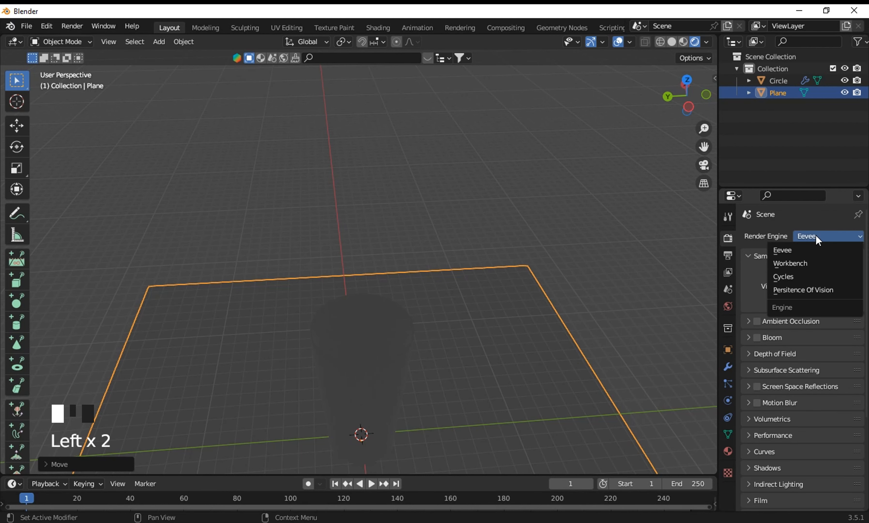
pyautogui.click(829, 277)
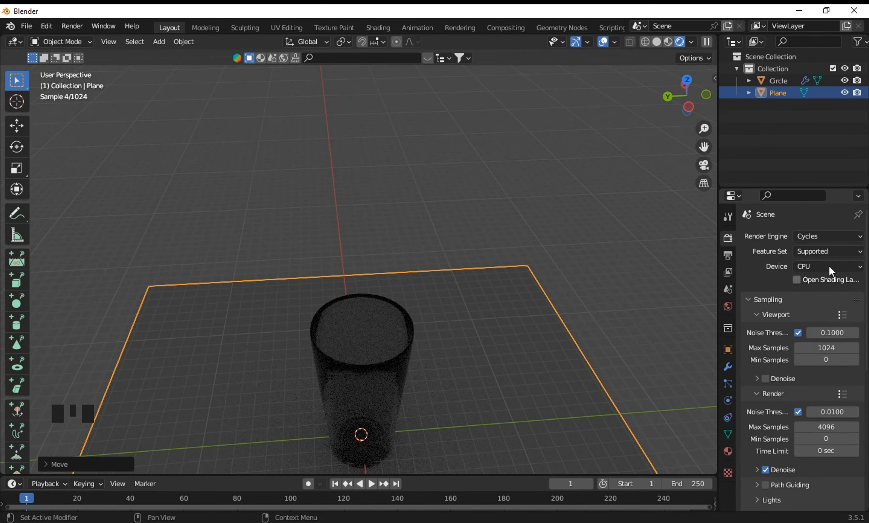
pyautogui.click(814, 266)
pyautogui.click(815, 267)
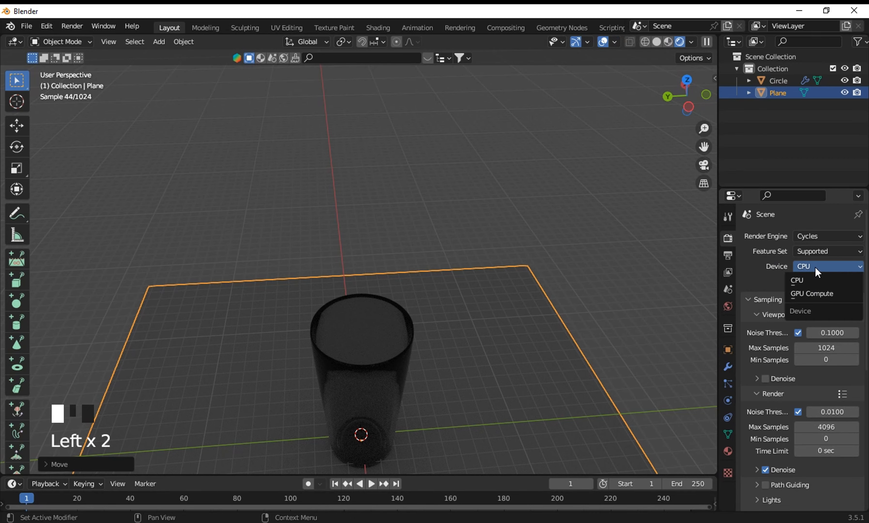
pyautogui.click(822, 294)
# Step: Scale the floor plane up by a factor of about 5.4 so that it reaches far beyond the glass
pyautogui.scroll(3, 368, 388)
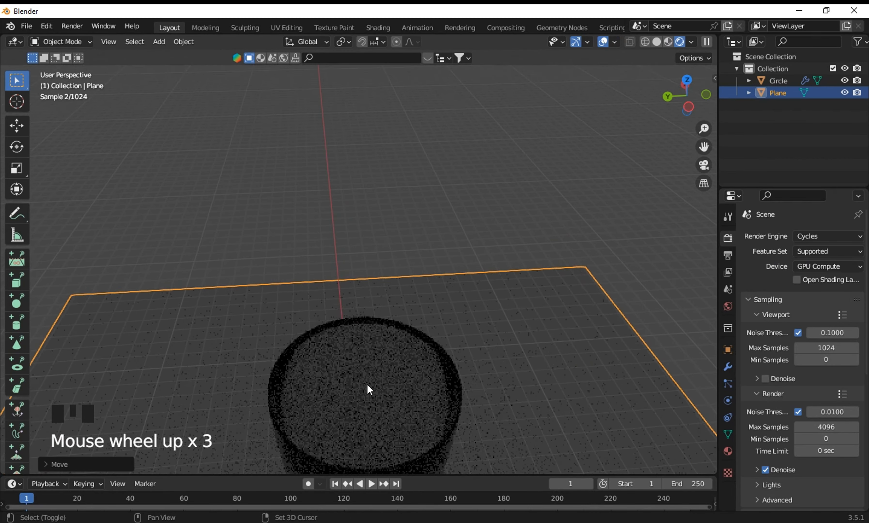
pyautogui.keyDown('shift'); pyautogui.moveTo(368, 388); pyautogui.dragTo(455, 273, button='middle'); pyautogui.keyUp('shift')
pyautogui.press('s')
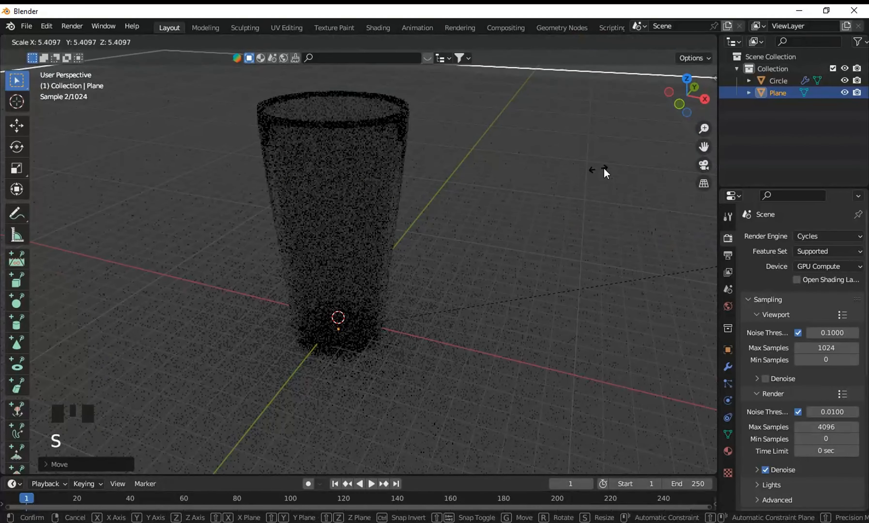
pyautogui.click(601, 171)
# Step: Add an area light and raise it along the Z axis to a point above the glass's rim
pyautogui.hotkey('shift', 'a')
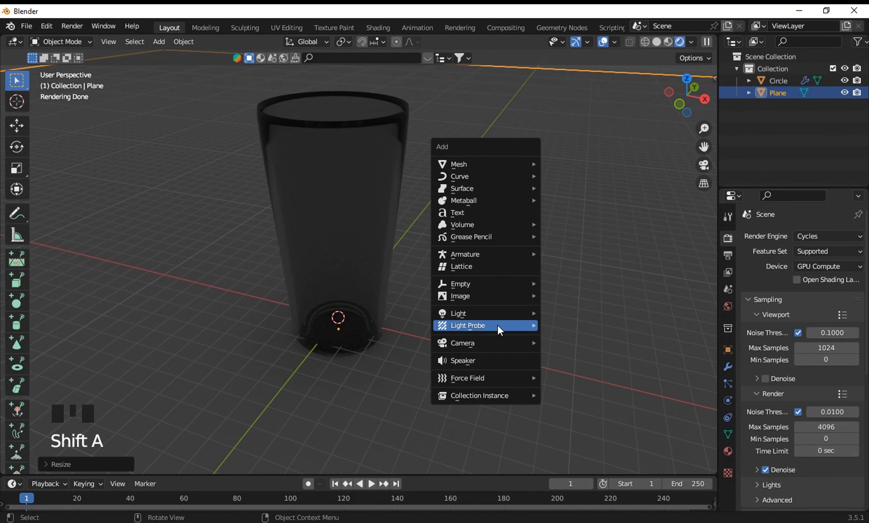
pyautogui.moveTo(507, 314)
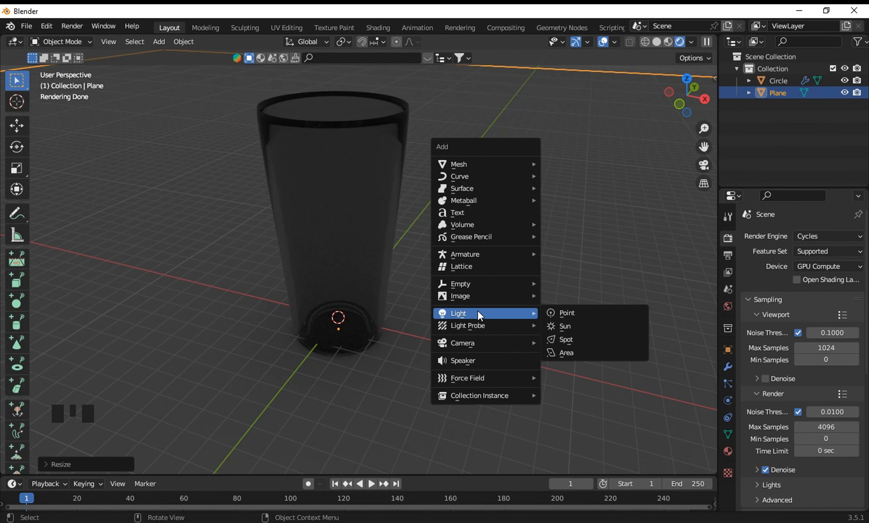
pyautogui.click(581, 352)
pyautogui.scroll(-3, 351, 258)
pyautogui.press('g')
pyautogui.press('z')
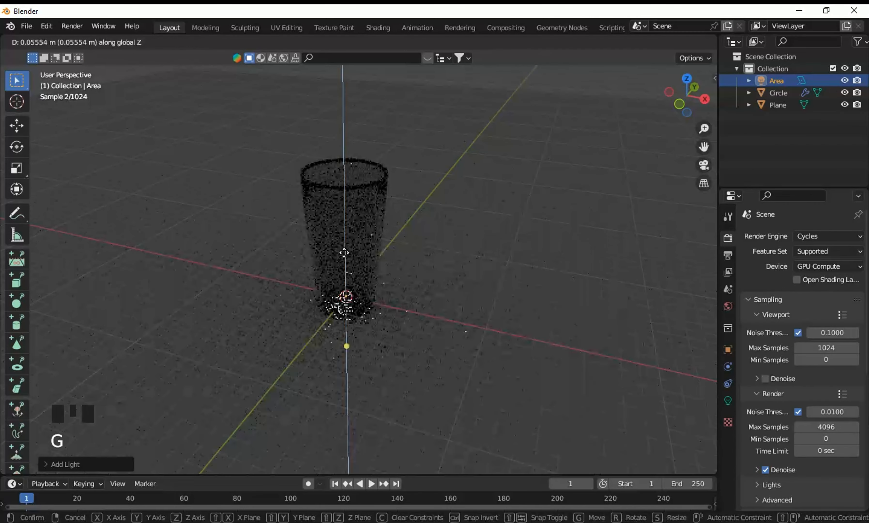
pyautogui.click(312, 459)
# Step: Scale the area light into a large square spanning well beyond the glass, trimming its size slightly after enlarging it
pyautogui.press('s')
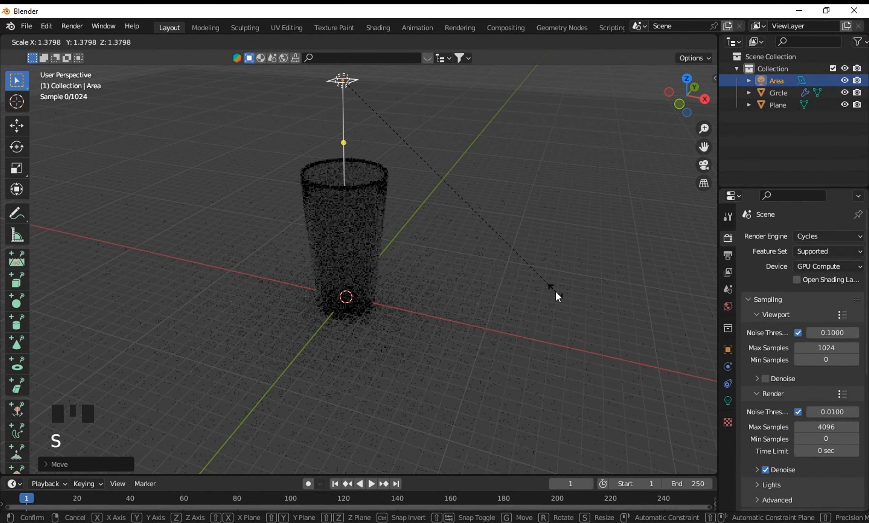
pyautogui.rightClick(686, 296)
pyautogui.press('s')
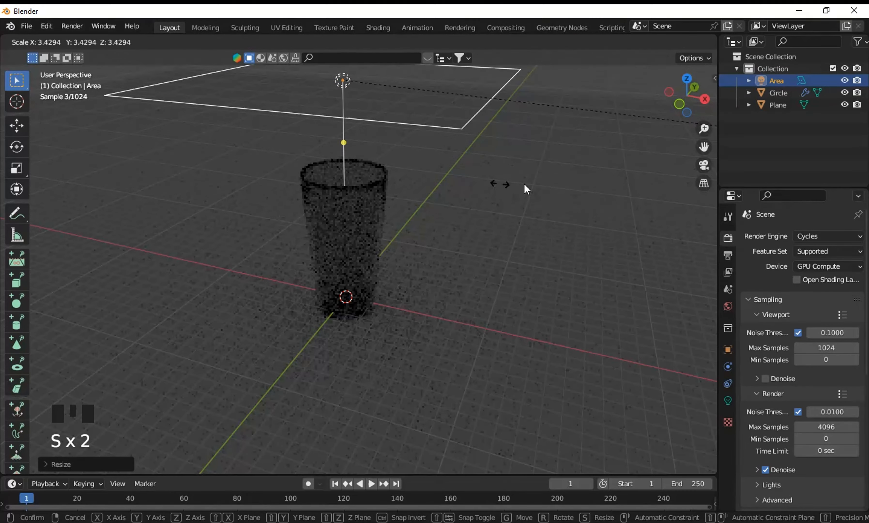
pyautogui.click(681, 189)
pyautogui.press('s')
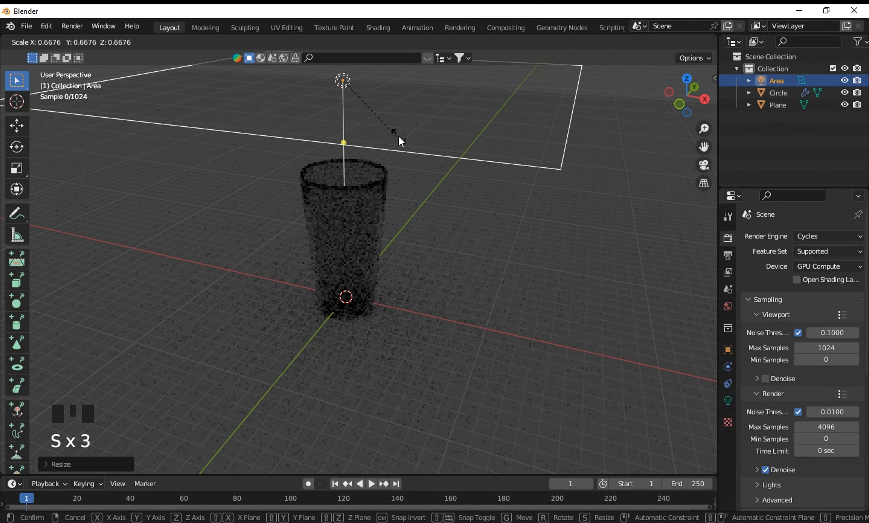
pyautogui.click(414, 142)
pyautogui.moveTo(414, 142); pyautogui.dragTo(321, 262, button='middle')
pyautogui.scroll(2, 577, 254)
pyautogui.scroll(2, 425, 198)
pyautogui.keyDown('shift'); pyautogui.moveTo(425, 198); pyautogui.dragTo(424, 229, button='middle'); pyautogui.keyUp('shift')
pyautogui.scroll(3, 373, 225)
pyautogui.scroll(-3, 374, 228)
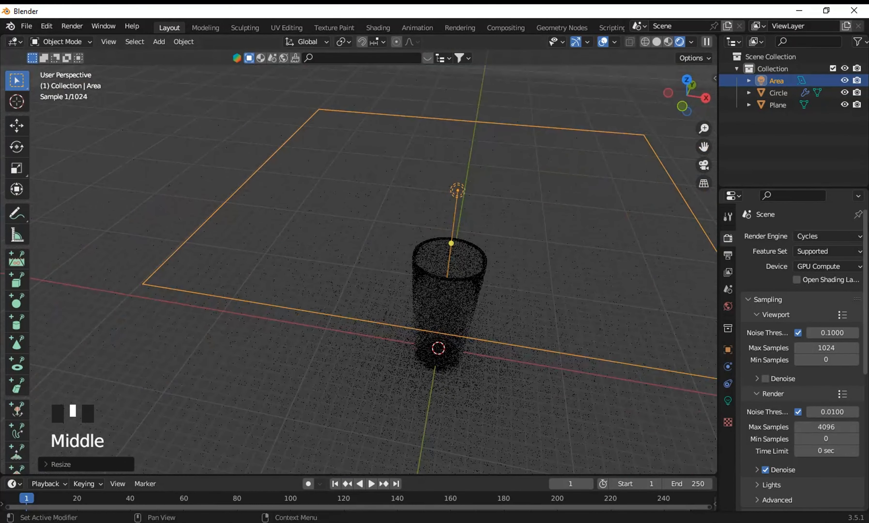
# Step: Raise the area light's power to 1000 W and then to 10000 W
pyautogui.click(728, 401)
pyautogui.doubleClick(810, 320)
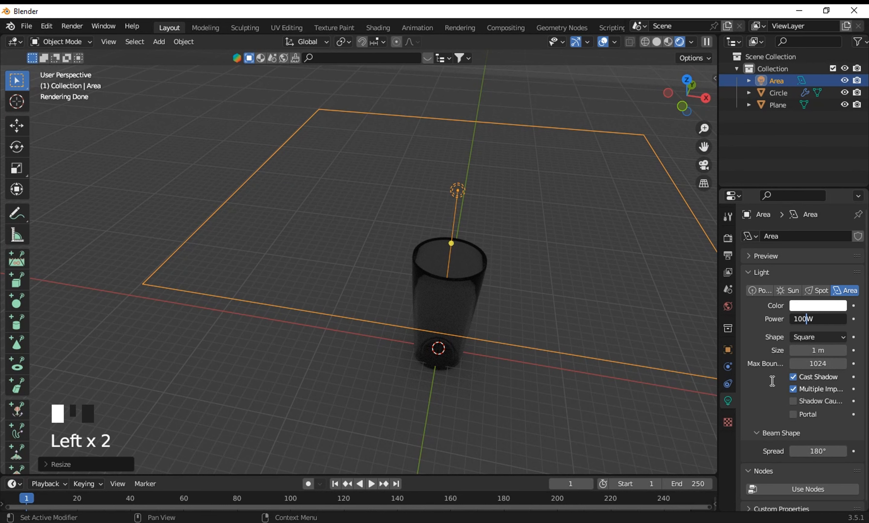
pyautogui.write('1000')
pyautogui.press('Return')
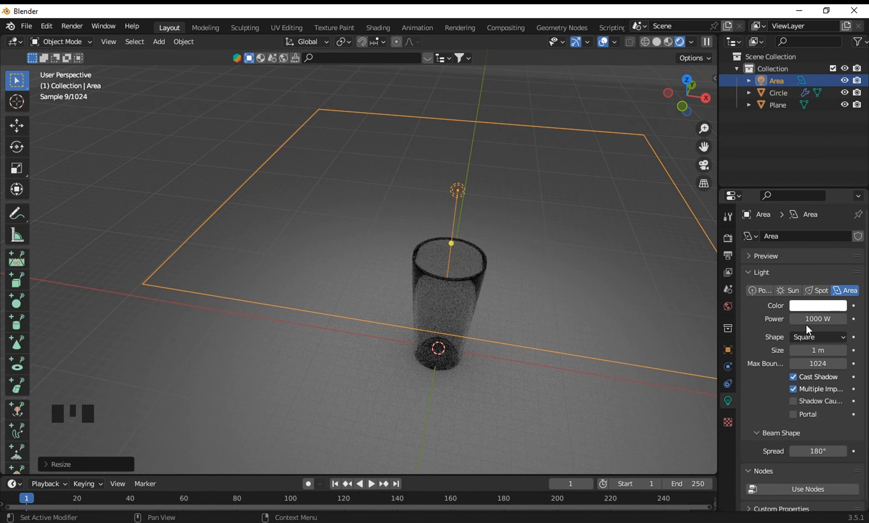
pyautogui.click(809, 319)
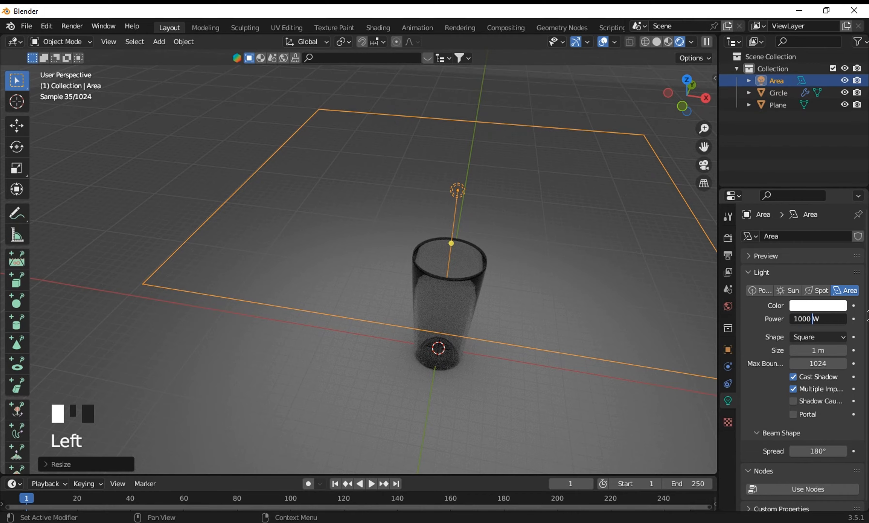
pyautogui.write('0')
pyautogui.press('Return')
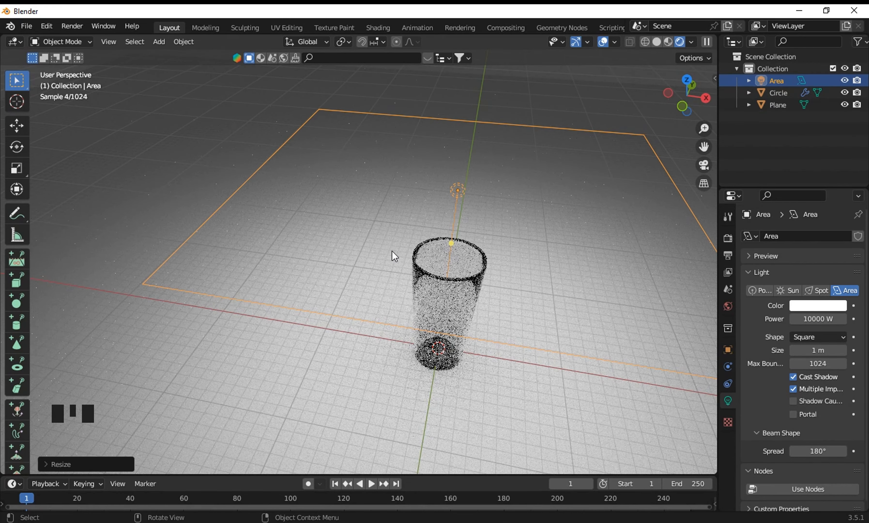
# Step: Move the area light higher above the glass along the Z axis and check the lit glass from the side
pyautogui.scroll(2, 403, 272)
pyautogui.keyDown('shift'); pyautogui.moveTo(455, 254); pyautogui.dragTo(408, 194, button='middle'); pyautogui.keyUp('shift')
pyautogui.press('g')
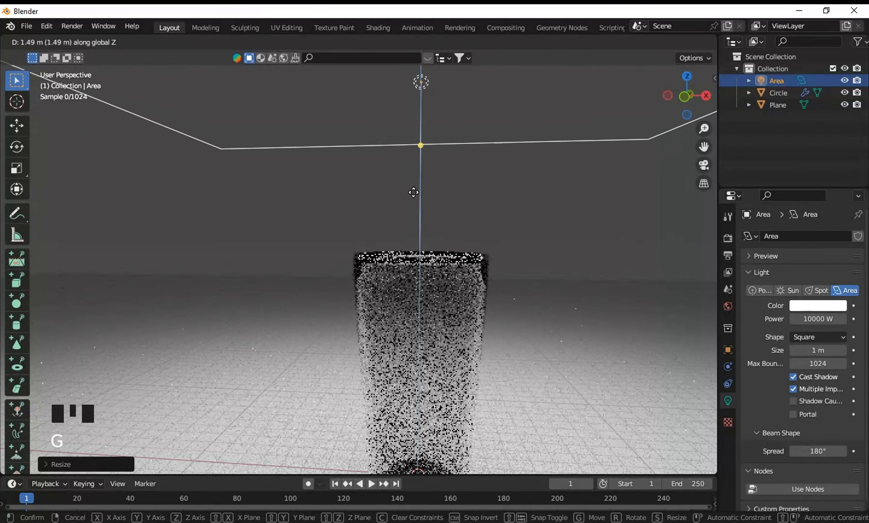
pyautogui.click(424, 112)
pyautogui.keyDown('shift'); pyautogui.moveTo(447, 154); pyautogui.dragTo(398, 220, button='middle'); pyautogui.keyUp('shift')
pyautogui.scroll(3, 419, 208)
pyautogui.scroll(-4, 466, 196)
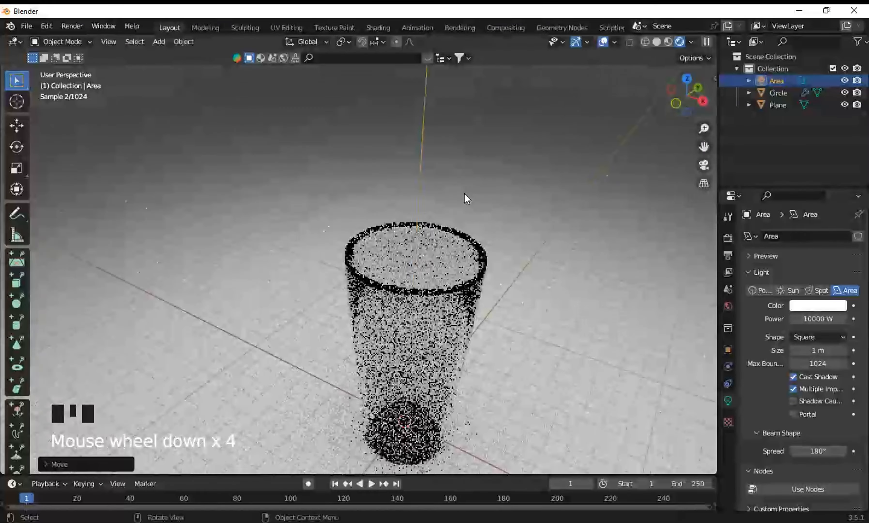
pyautogui.moveTo(465, 196); pyautogui.dragTo(416, 168, button='middle')
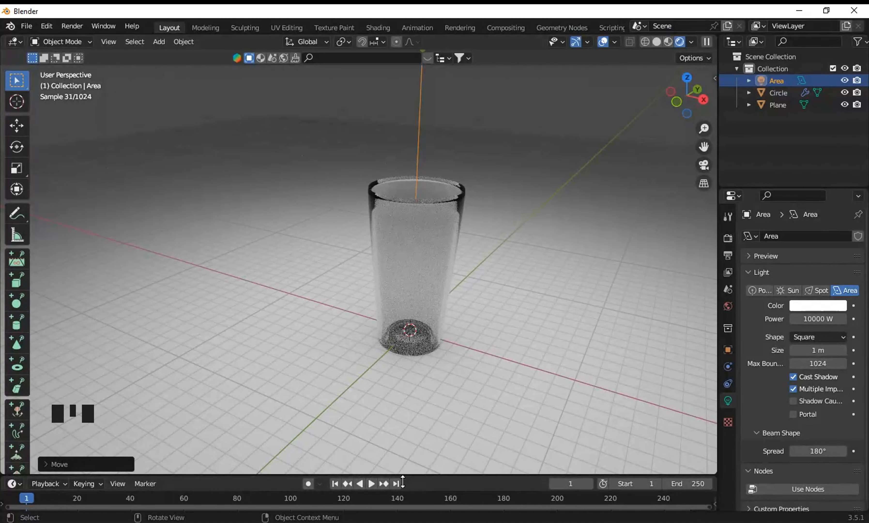
# Step: Deselect the area light and examine the lit glass and the light's placement above it from several angles
pyautogui.moveTo(390, 215); pyautogui.dragTo(291, 199, button='middle')
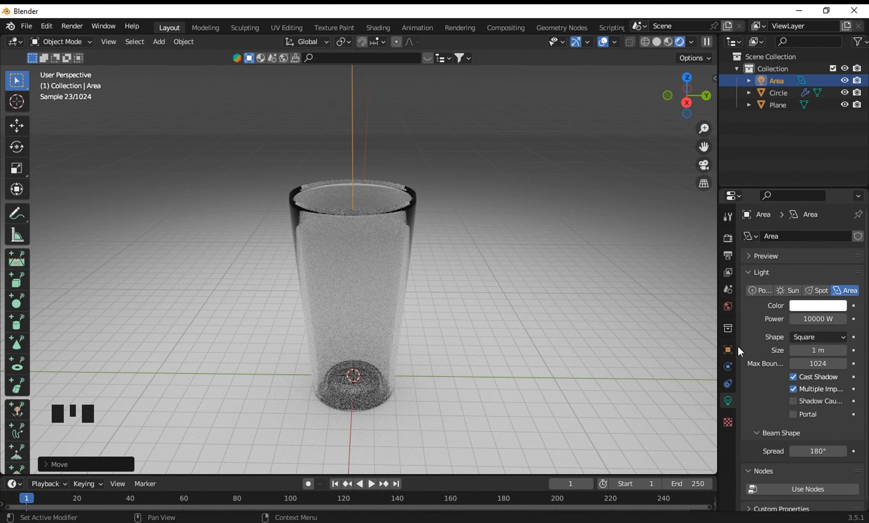
pyautogui.click(307, 266)
pyautogui.scroll(-4, 306, 266)
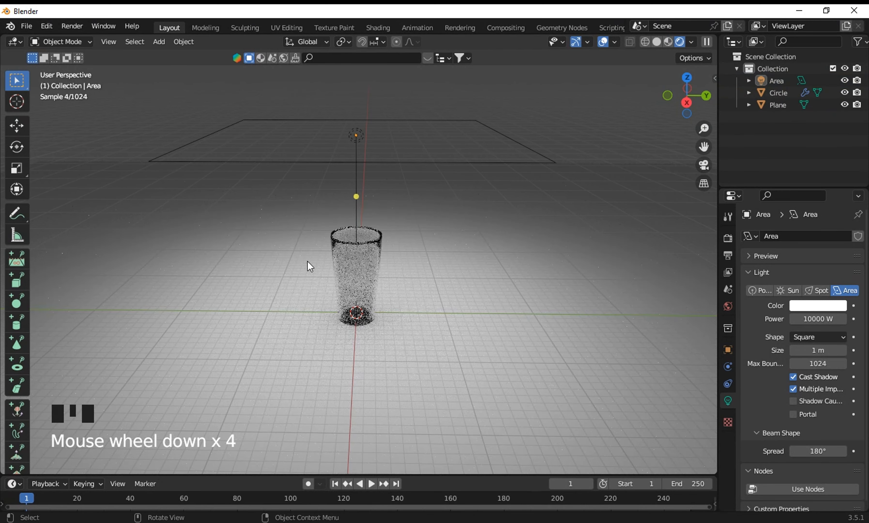
pyautogui.moveTo(307, 266); pyautogui.dragTo(364, 322, button='middle')
pyautogui.keyDown('shift'); pyautogui.moveTo(377, 187); pyautogui.dragTo(436, 117, button='middle'); pyautogui.keyUp('shift')
pyautogui.scroll(2, 373, 273)
# Step: Try the Eevee render engine on the glass, view it closely, and return the render engine to Cycles
pyautogui.click(728, 237)
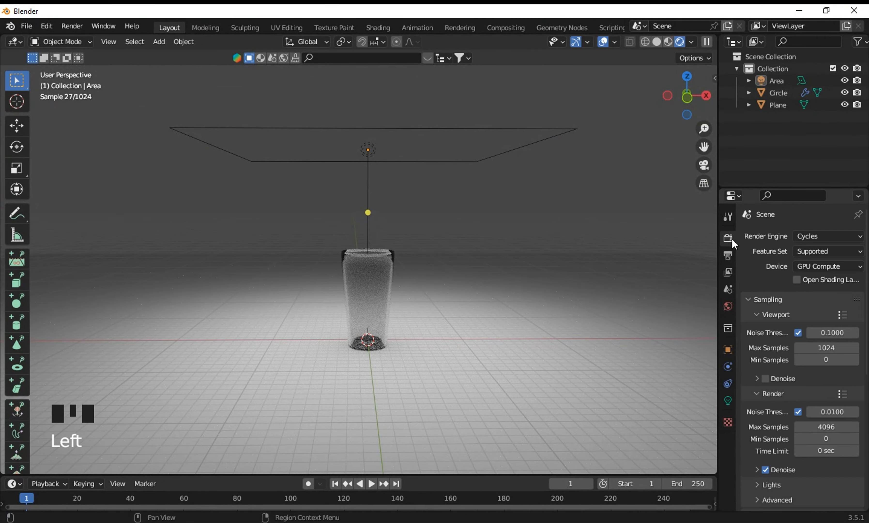
pyautogui.click(817, 236)
pyautogui.click(820, 247)
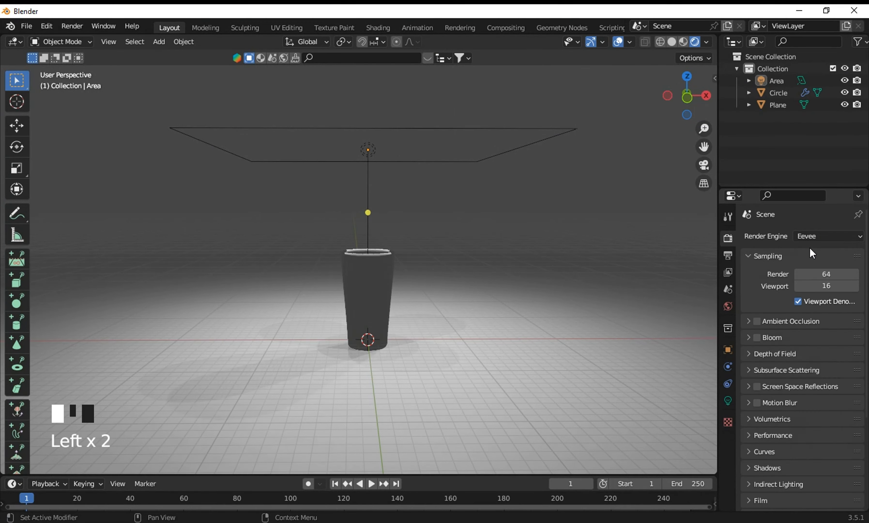
pyautogui.scroll(2, 427, 179)
pyautogui.moveTo(425, 174); pyautogui.dragTo(399, 207, button='middle')
pyautogui.scroll(5, 399, 207)
pyautogui.moveTo(396, 159); pyautogui.dragTo(434, 181, button='middle')
pyautogui.scroll(-4, 435, 162)
pyautogui.click(814, 236)
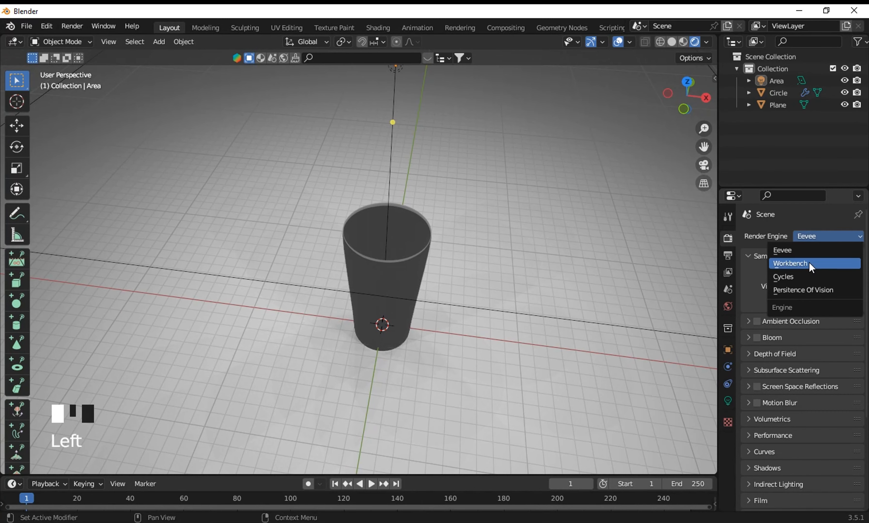
pyautogui.click(811, 276)
# Step: Try viewport denoising on the glass from several angles, turn it off again and inspect the glass without it
pyautogui.click(824, 266)
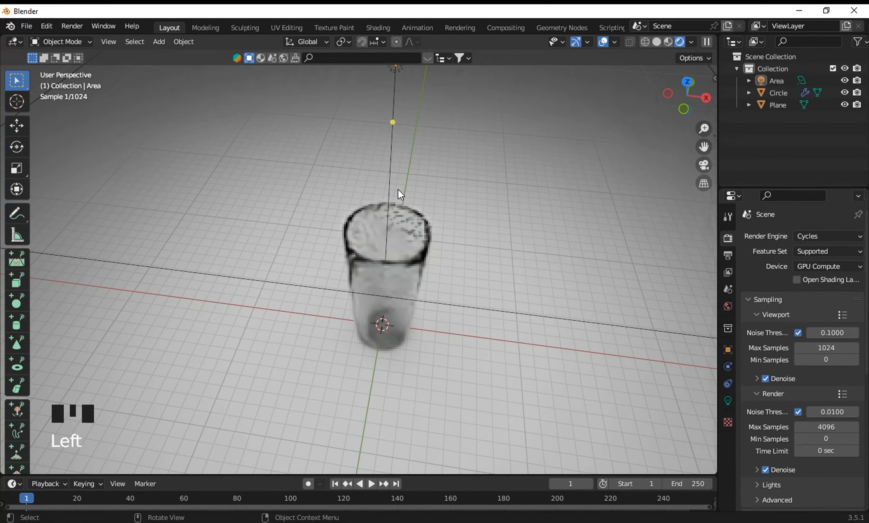
pyautogui.moveTo(398, 190); pyautogui.dragTo(418, 213, button='middle')
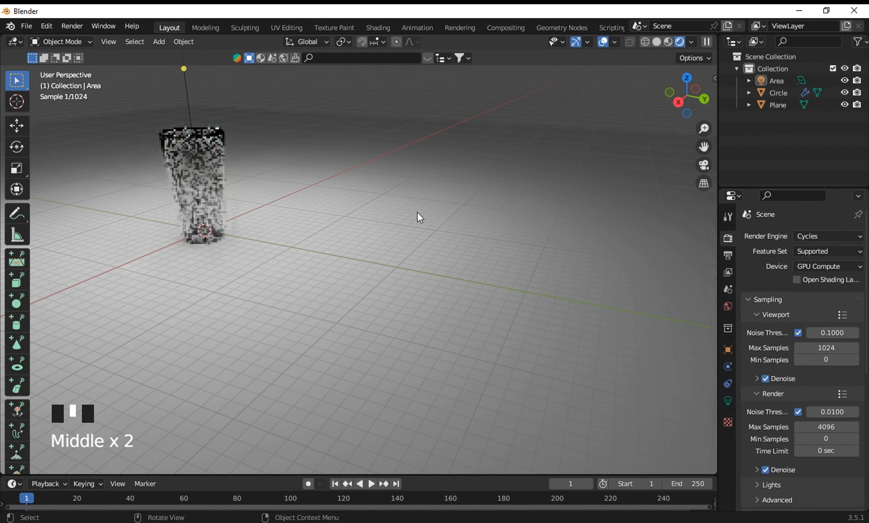
pyautogui.moveTo(329, 204); pyautogui.dragTo(277, 192, button='middle')
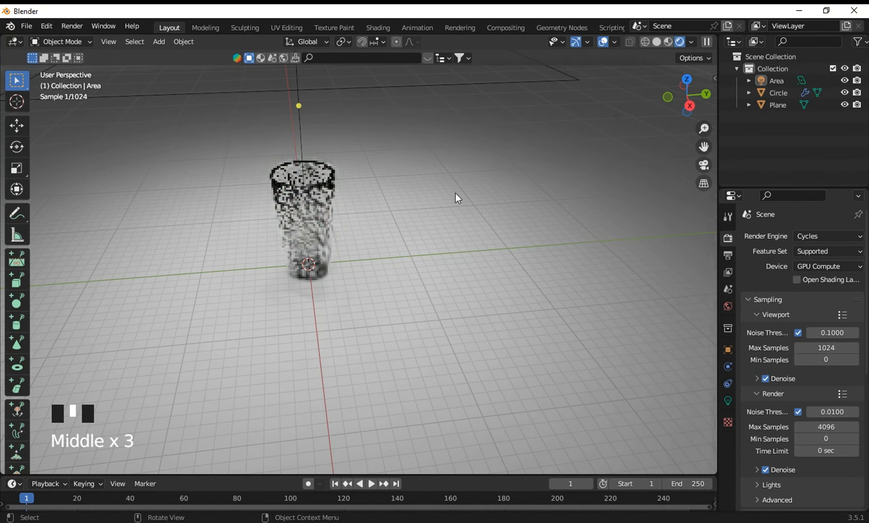
pyautogui.moveTo(457, 198); pyautogui.dragTo(443, 265, button='middle')
pyautogui.click(766, 379)
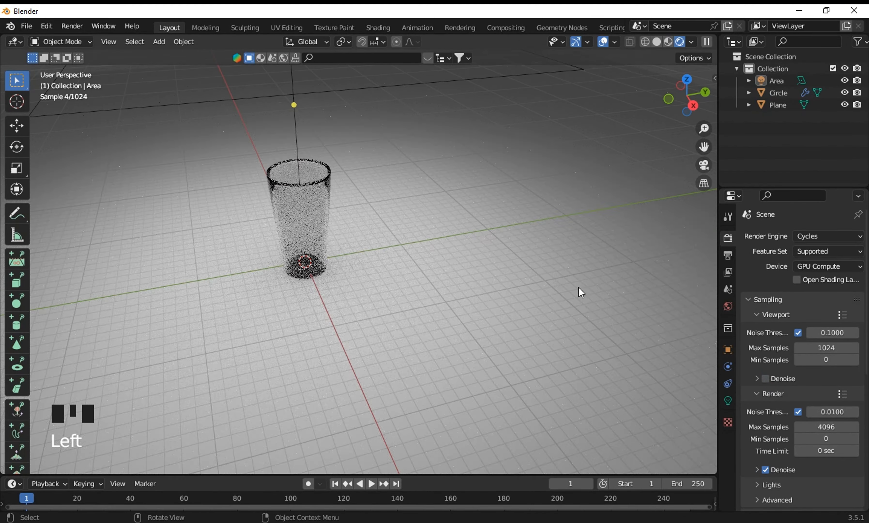
pyautogui.scroll(3, 174, 140)
pyautogui.keyDown('shift'); pyautogui.moveTo(175, 140); pyautogui.dragTo(324, 275, button='middle'); pyautogui.keyUp('shift')
pyautogui.scroll(-4, 397, 287)
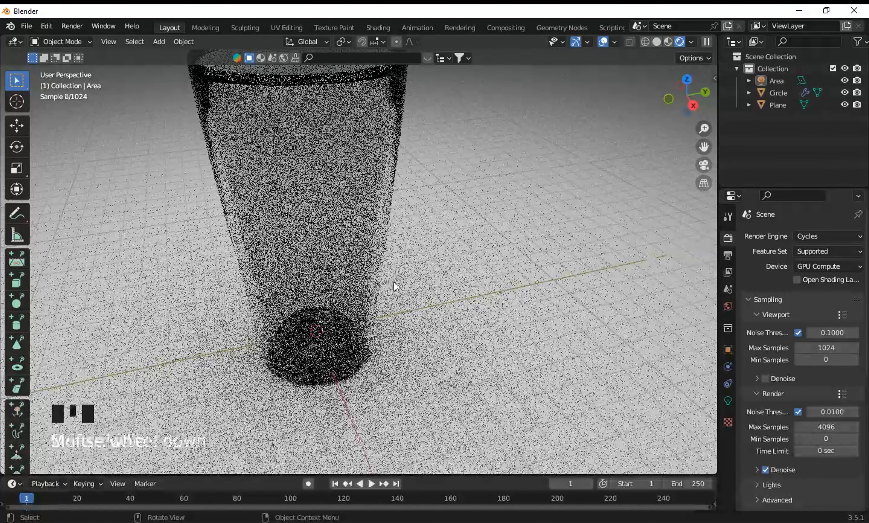
pyautogui.scroll(-5, 813, 449)
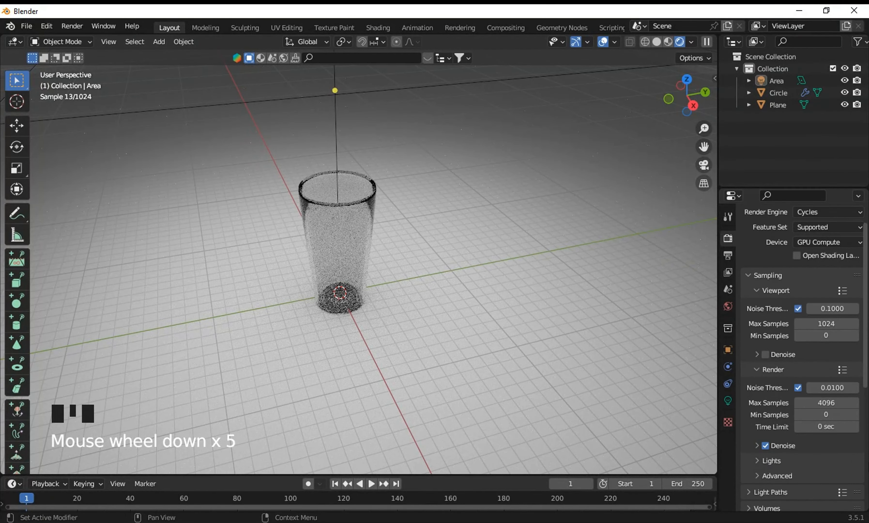
# Step: Enable Motion Blur in the Cycles render settings
pyautogui.scroll(-1, 775, 480)
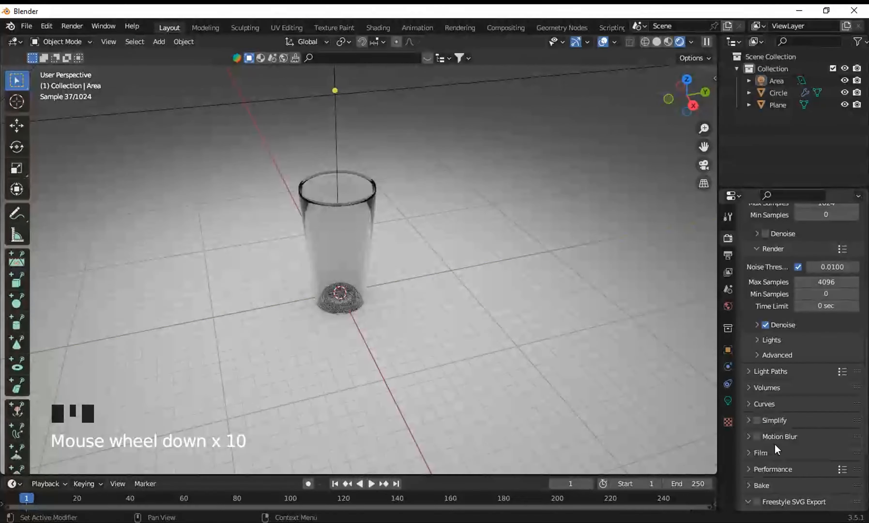
pyautogui.click(767, 439)
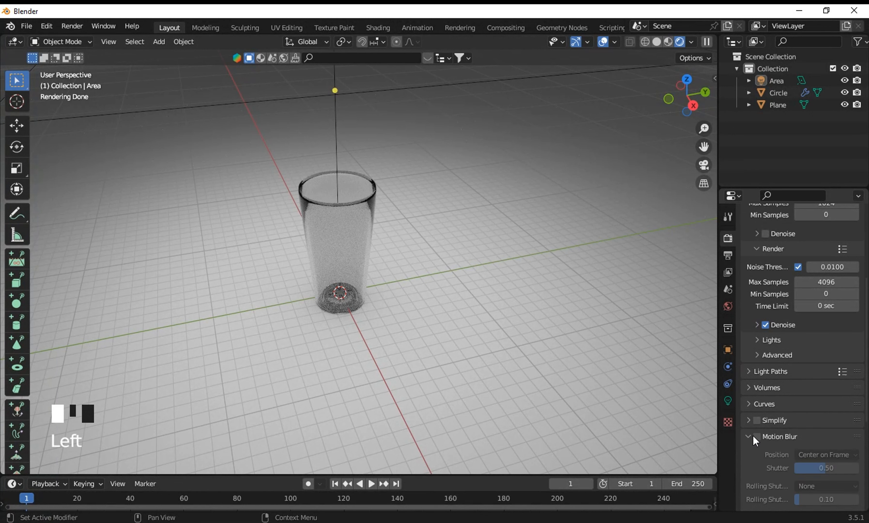
pyautogui.click(755, 437)
pyautogui.click(747, 436)
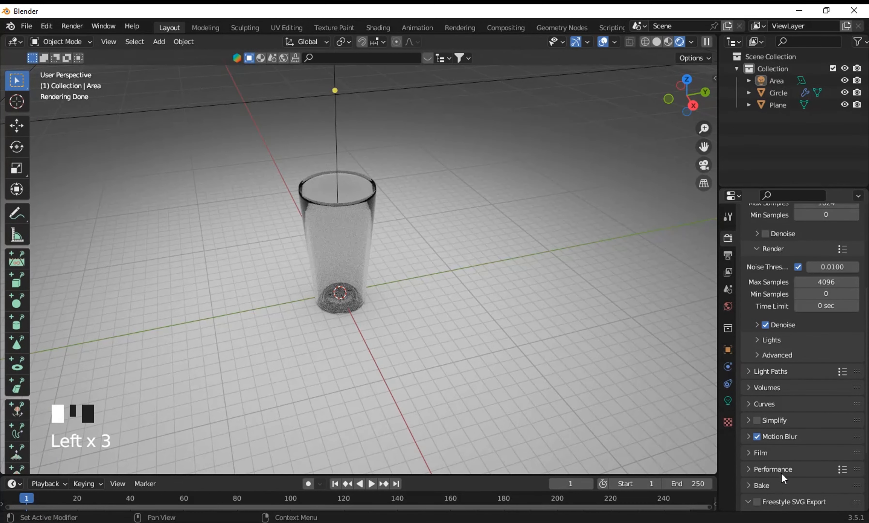
# Step: Set the Film exposure to 0.76 and check the glass from the side
pyautogui.click(759, 454)
pyautogui.scroll(-2, 762, 454)
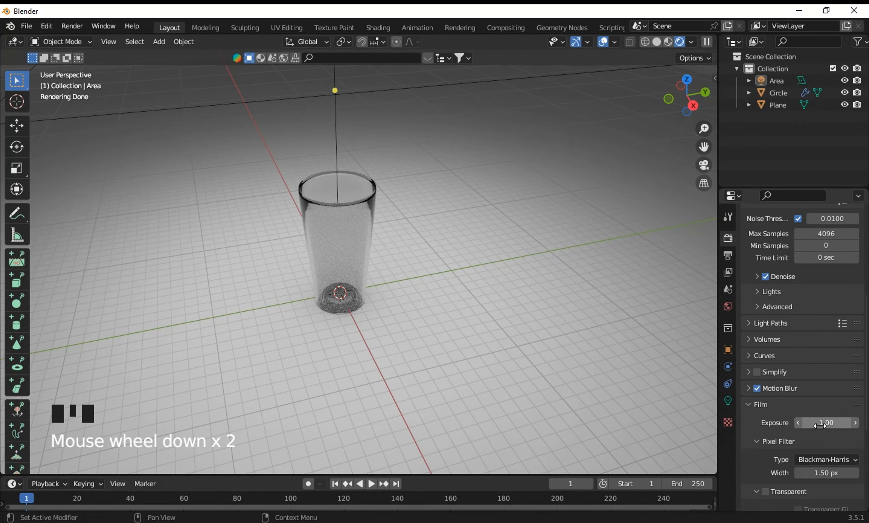
pyautogui.moveTo(819, 424); pyautogui.dragTo(367, 314)
pyautogui.moveTo(435, 328); pyautogui.dragTo(508, 294, button='middle')
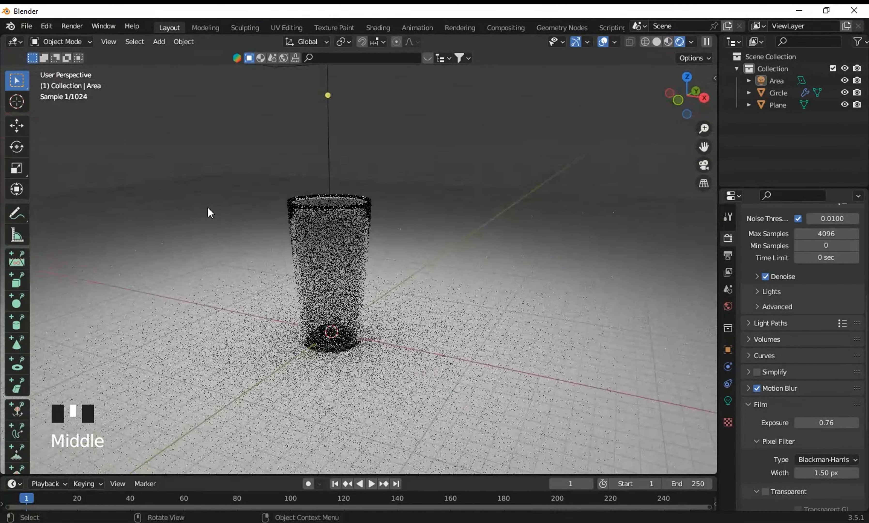
pyautogui.moveTo(407, 120); pyautogui.dragTo(526, 123)
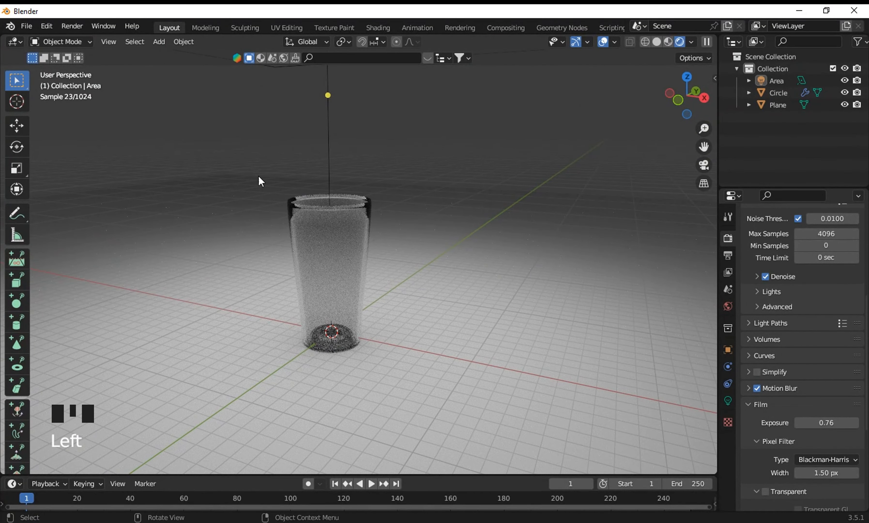
# Step: Add a camera to the scene and look through it
pyautogui.hotkey('shift', 'a')
pyautogui.moveTo(357, 230)
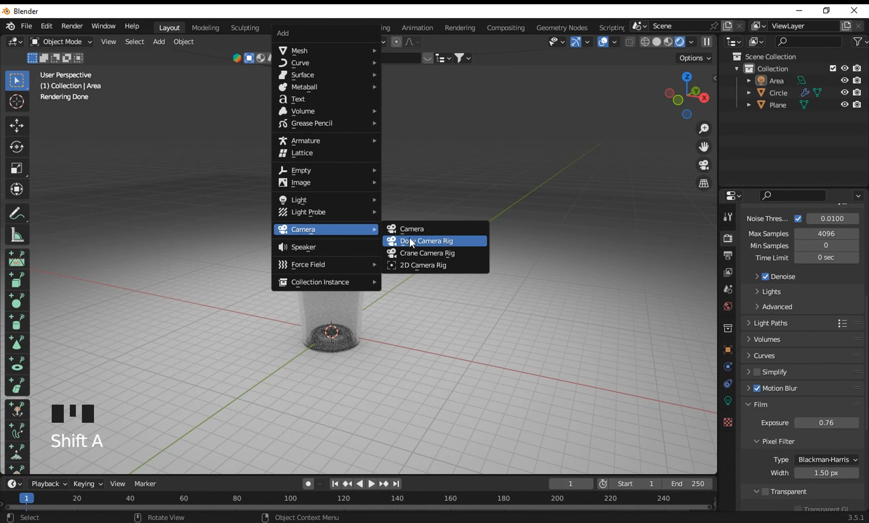
pyautogui.click(412, 230)
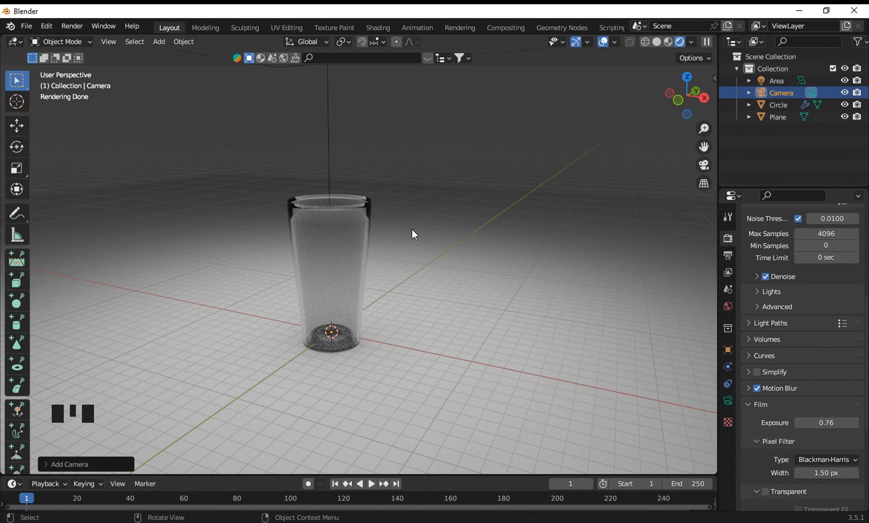
pyautogui.press('KP_0')
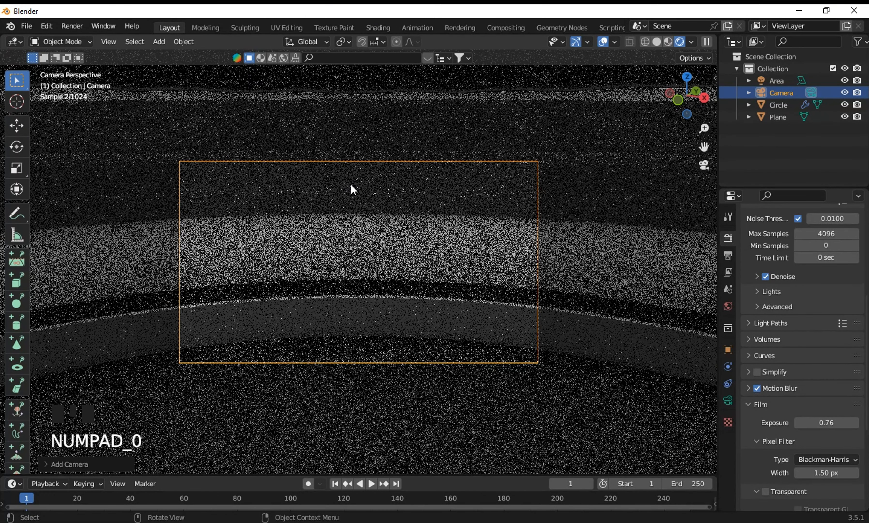
# Step: Lock the camera to the view so that it follows view navigation
pyautogui.press('n')
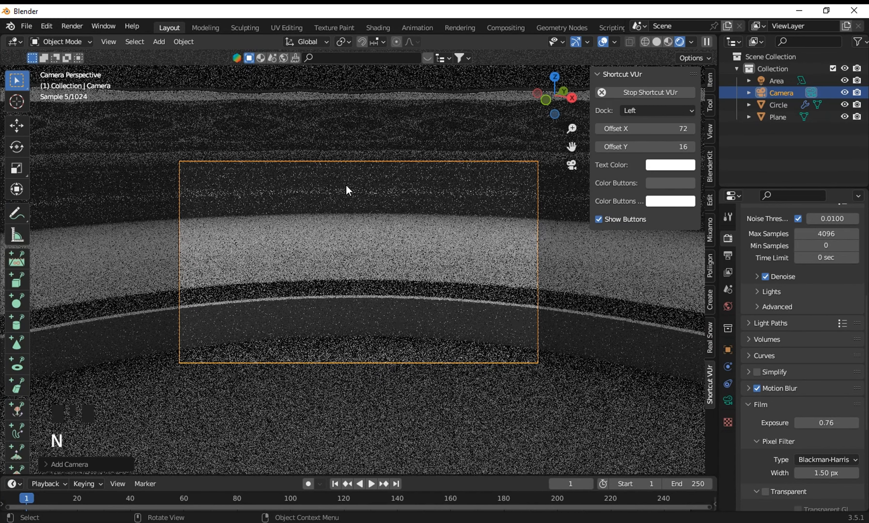
pyautogui.click(709, 86)
pyautogui.click(710, 105)
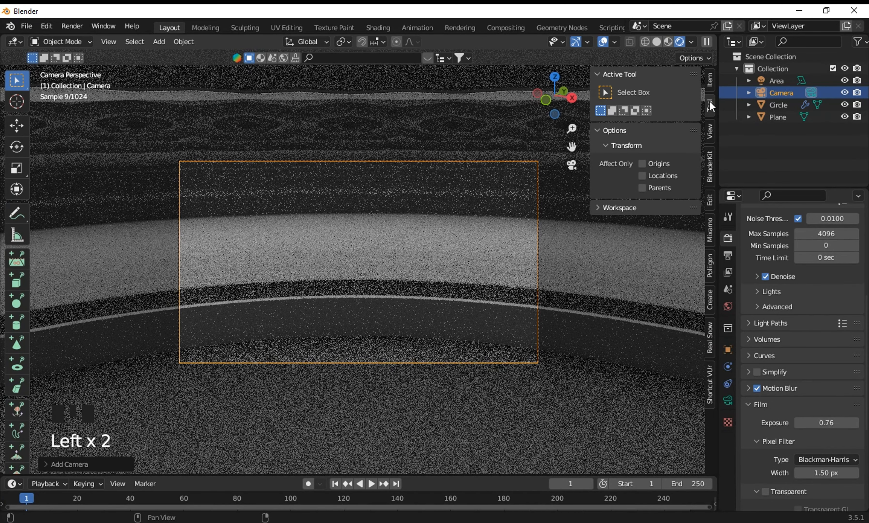
pyautogui.doubleClick(709, 130)
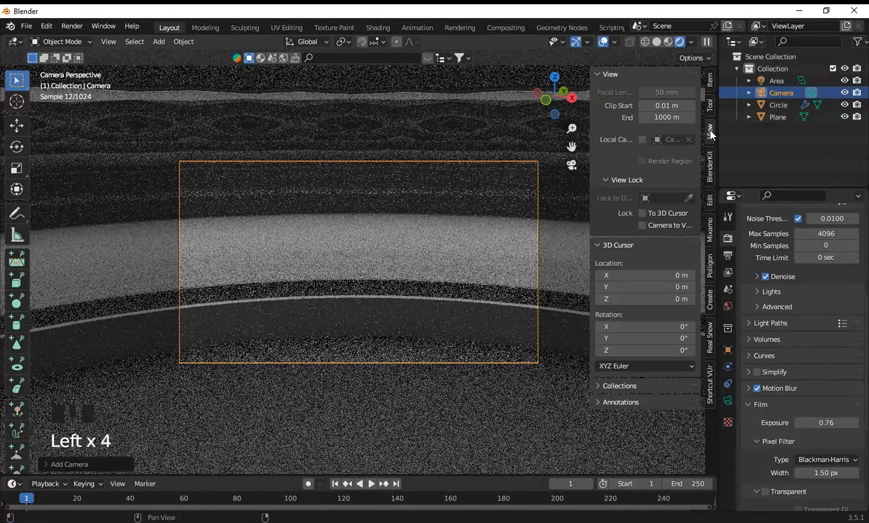
pyautogui.click(642, 225)
# Step: Pull the camera back and turn it to a low side angle so that the glass stands near the frame's centre
pyautogui.scroll(-3, 389, 264)
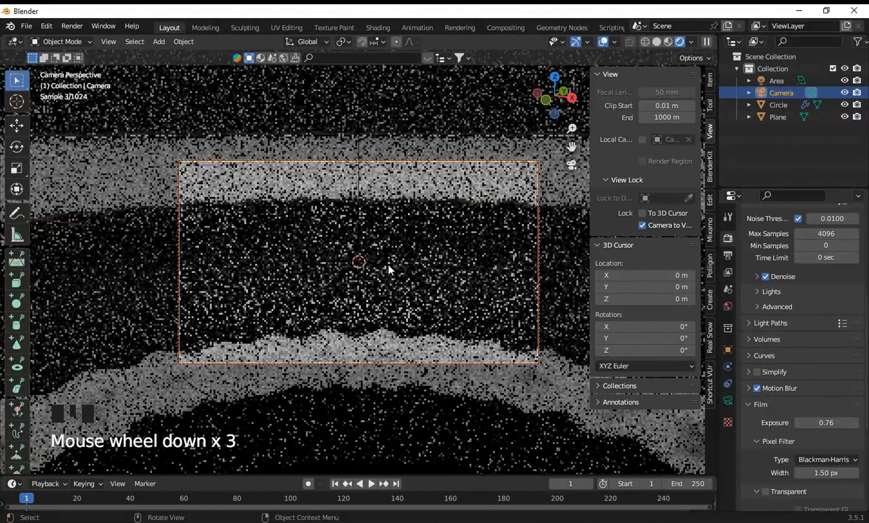
pyautogui.press('n')
pyautogui.scroll(-20, 388, 265)
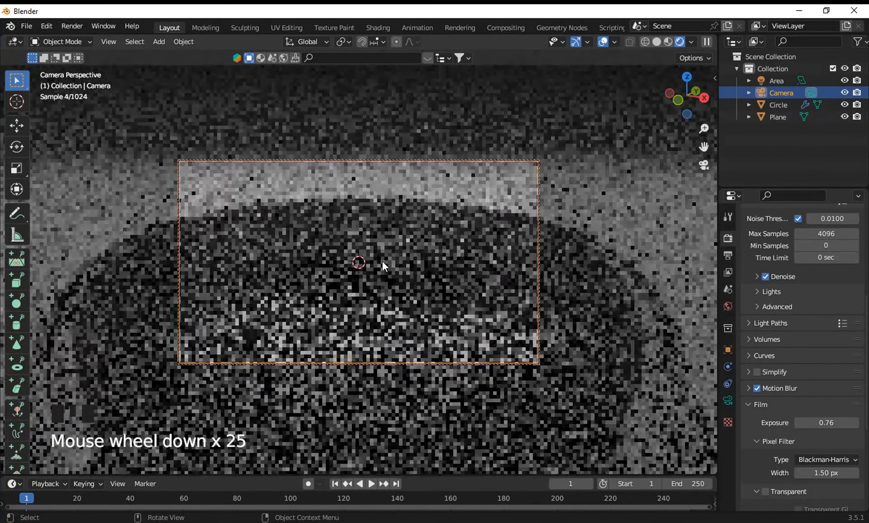
pyautogui.scroll(-20, 384, 265)
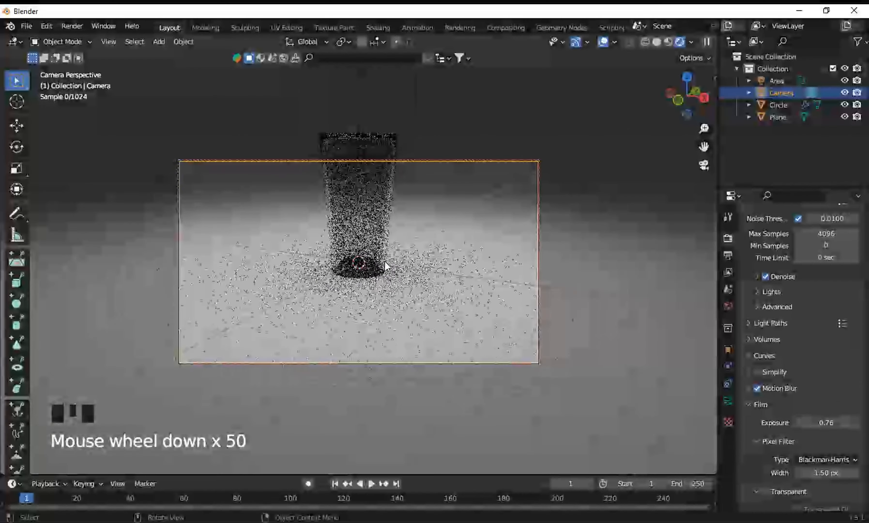
pyautogui.moveTo(385, 265); pyautogui.dragTo(417, 250, button='middle')
pyautogui.scroll(2, 417, 251)
# Step: Scale the floor plane up about five times so that it extends far behind the glass in the camera view
pyautogui.click(484, 295)
pyautogui.press('s')
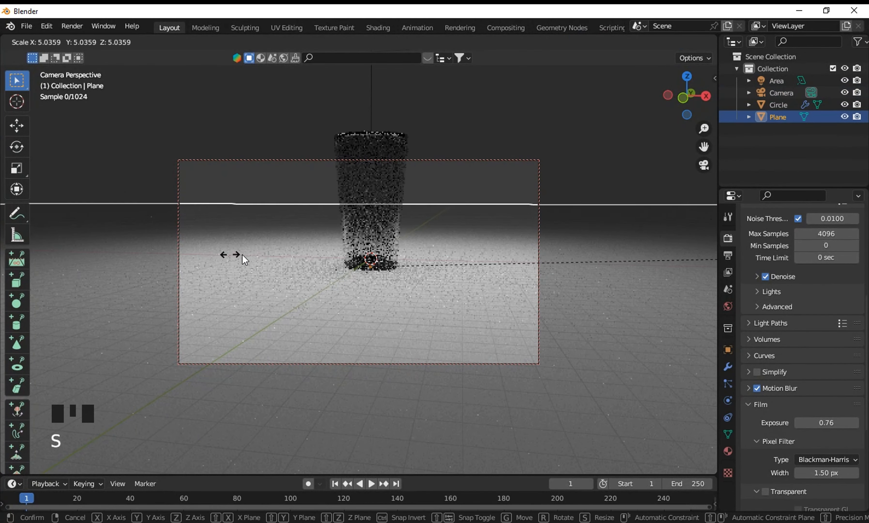